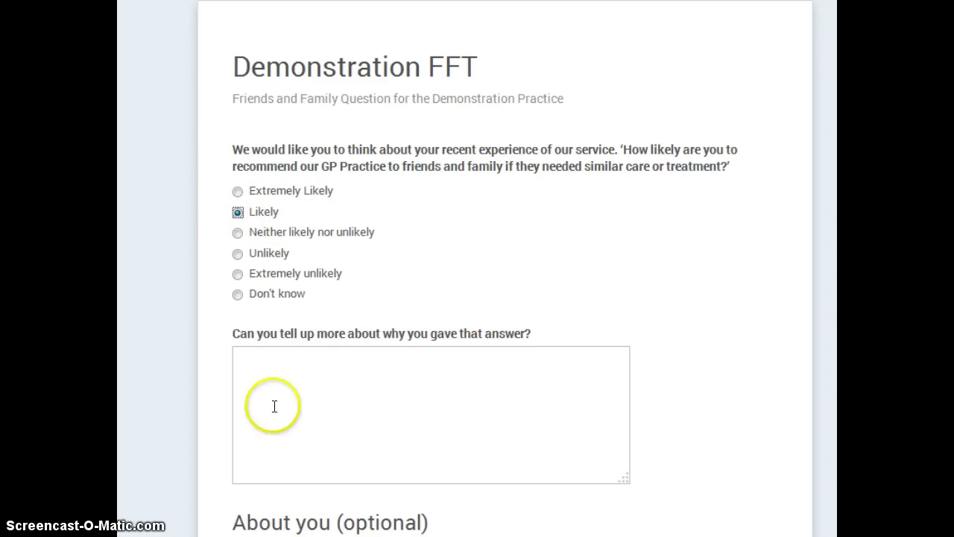
- Explain the given answer in the comment field as "I am happy with the practice"
text(I)
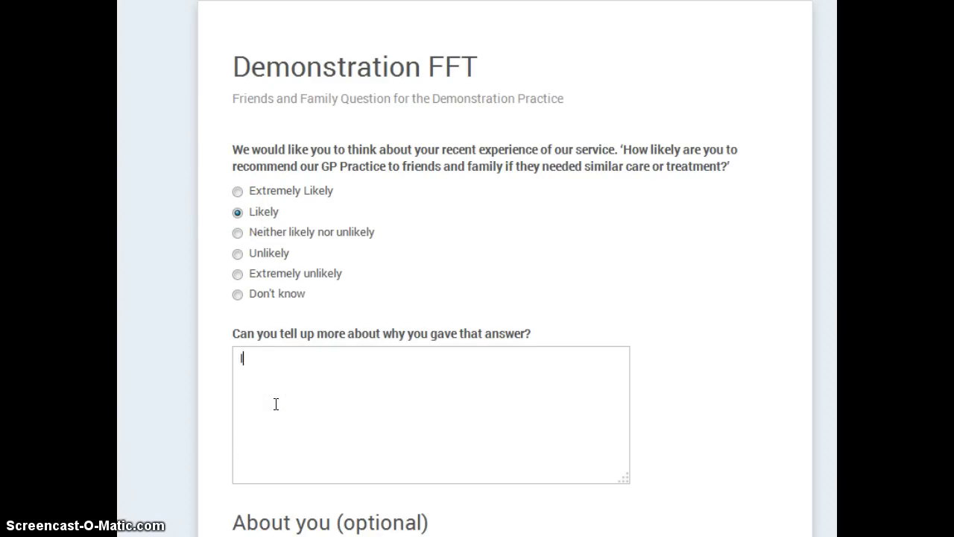
text( am happi)
text( with thr)
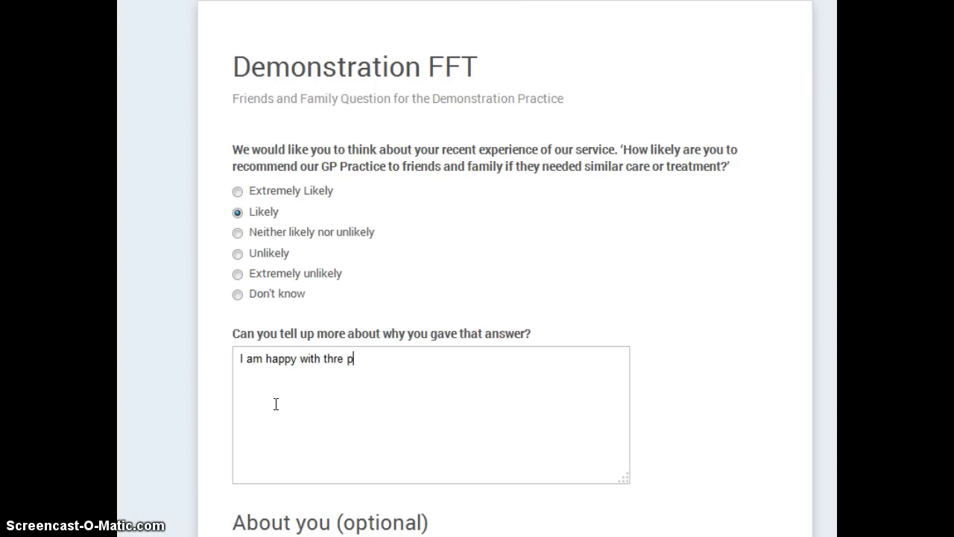
key(BackSpace)
text(e practice)
- Answer the optional questions with Male, 65-74, Mixed or multiple ethnic groups and "Yes, limited a little", and submit the form
scroll(276, 404, down, 5)
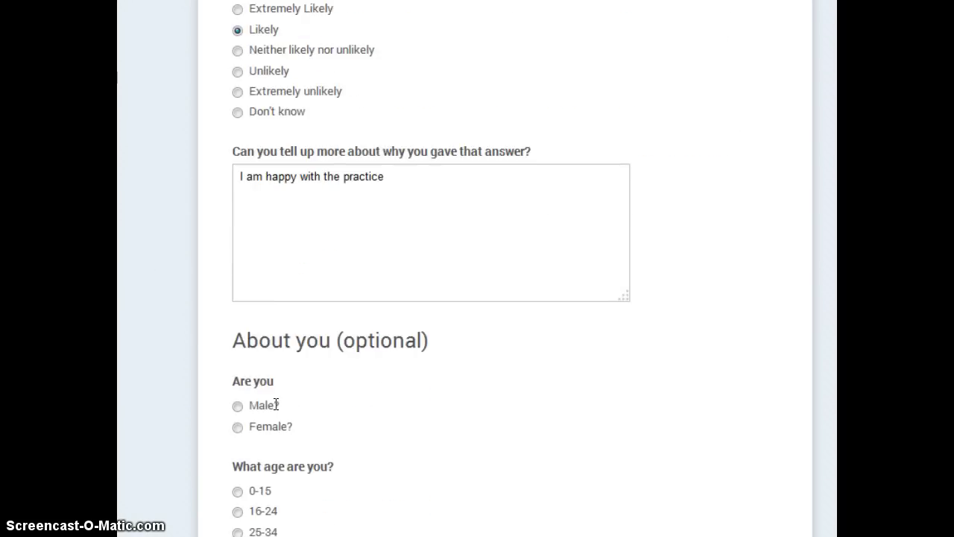
scroll(275, 404, down, 1)
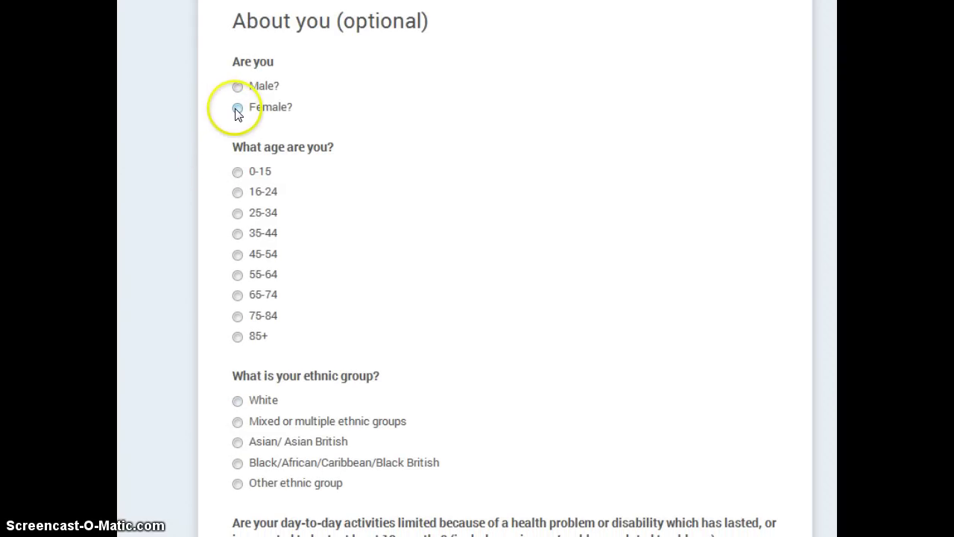
click(237, 87)
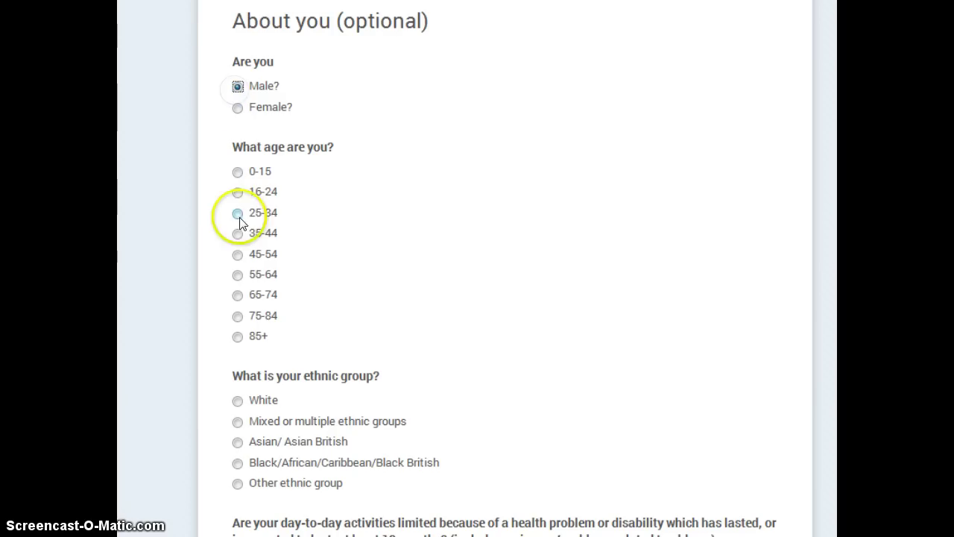
click(237, 295)
click(237, 421)
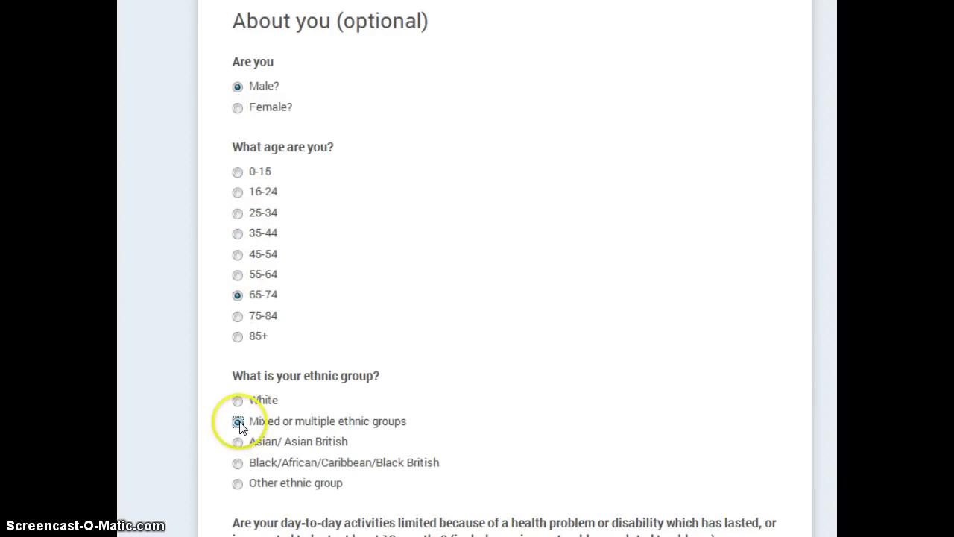
scroll(239, 421, down, 2)
click(237, 448)
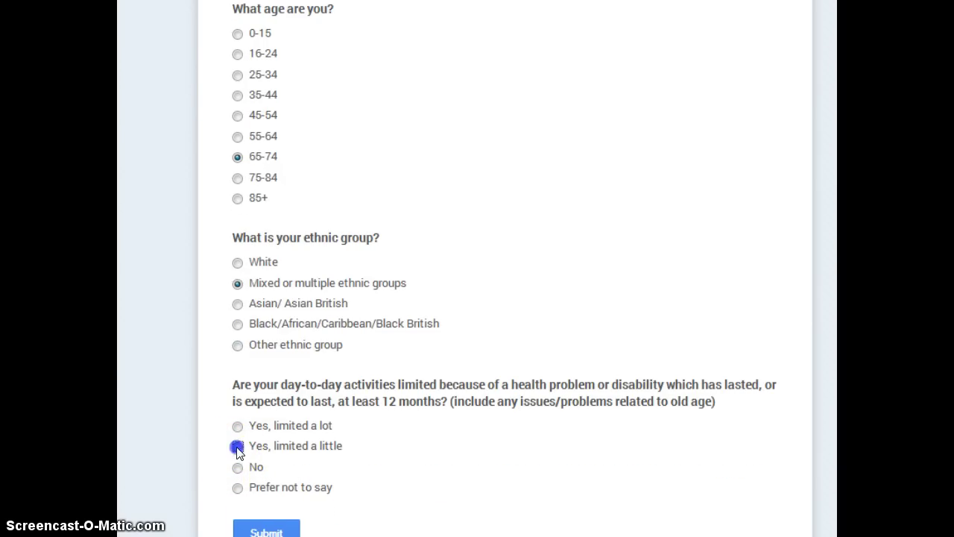
click(259, 530)
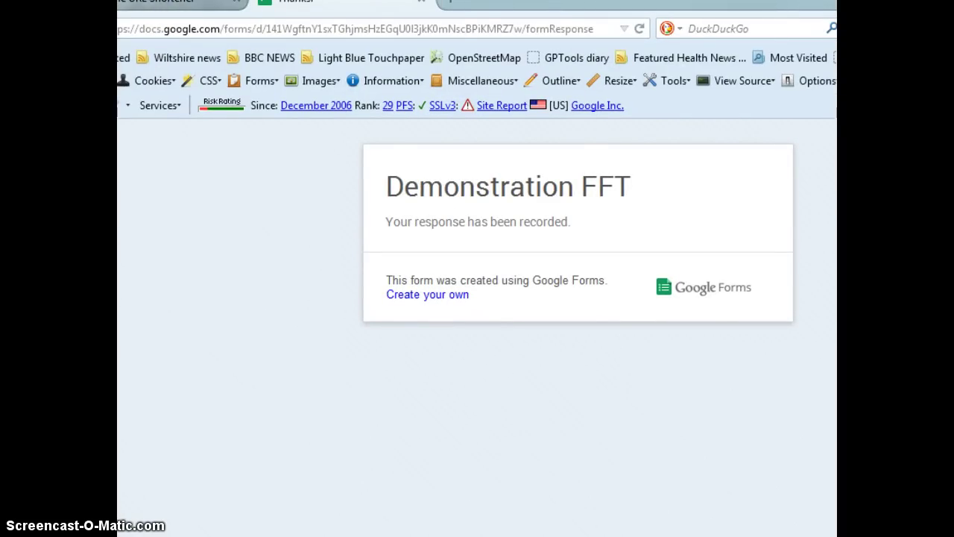
- Go to docs.google.com and switch from the Docs list to the Sheets list
click(130, 27)
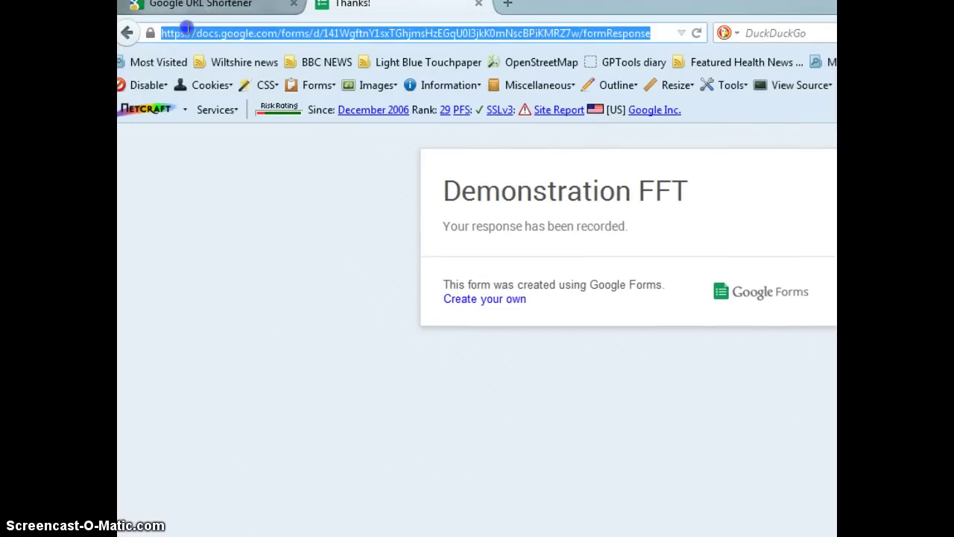
text(docs.google.com/)
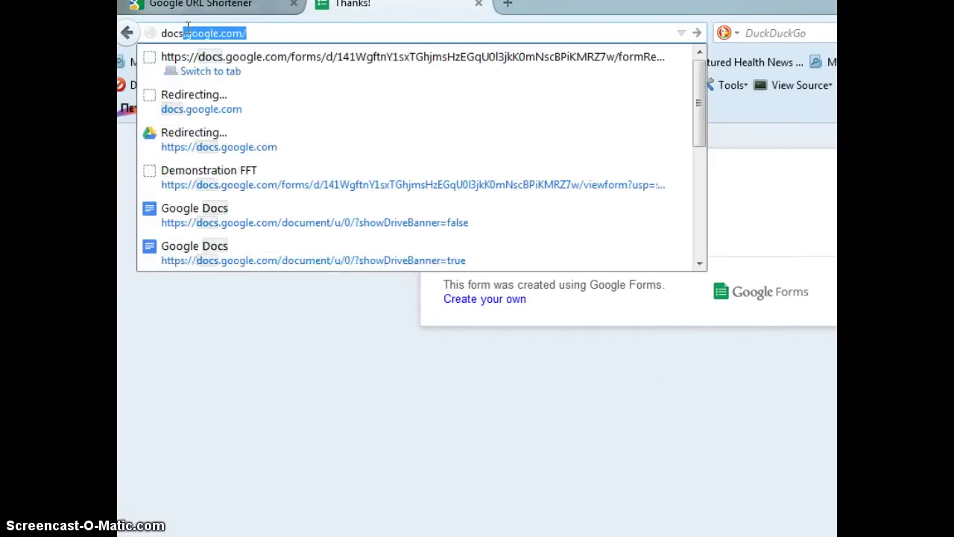
key(Return)
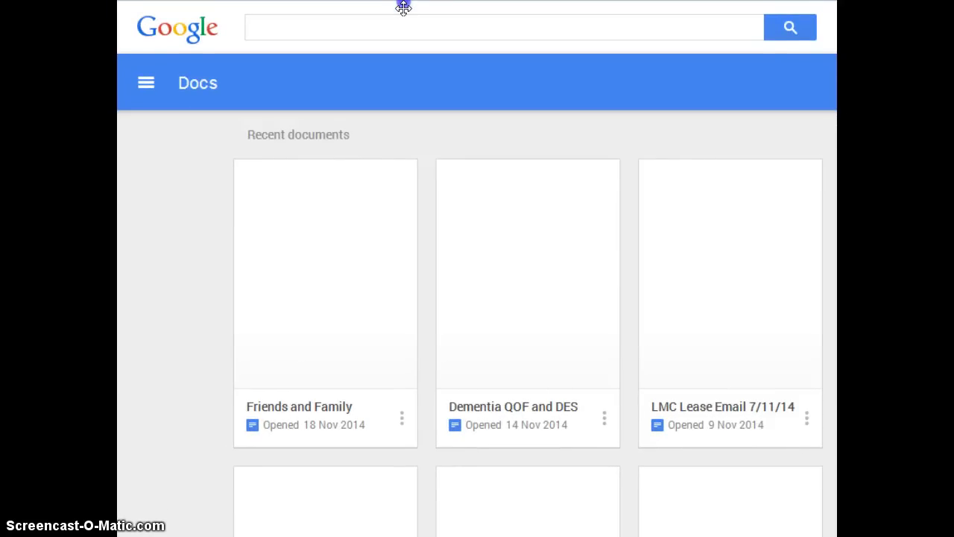
click(152, 76)
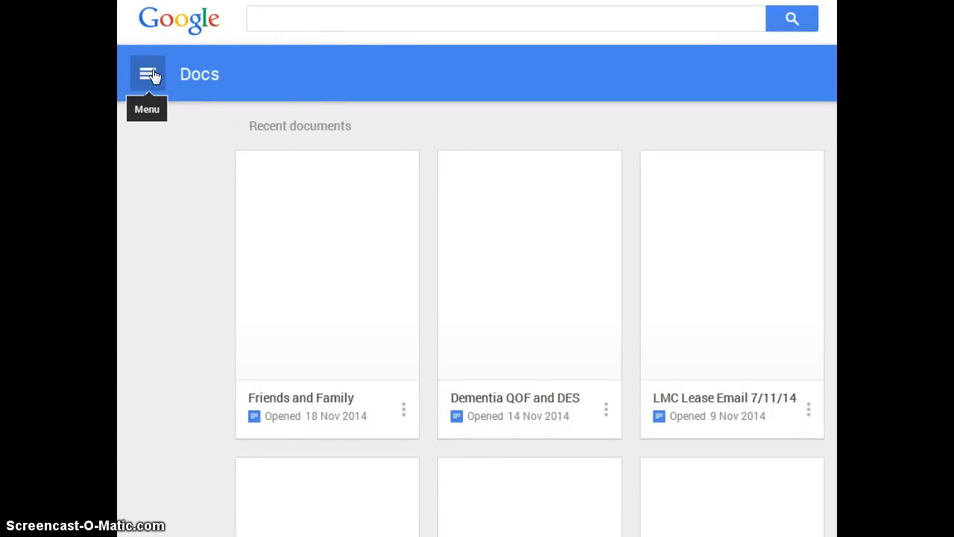
click(153, 76)
click(180, 178)
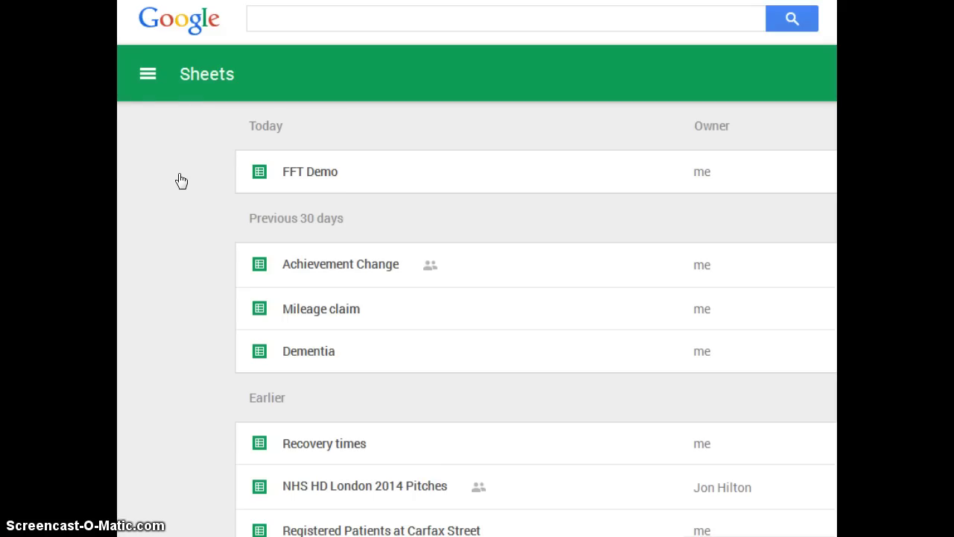
click(179, 164)
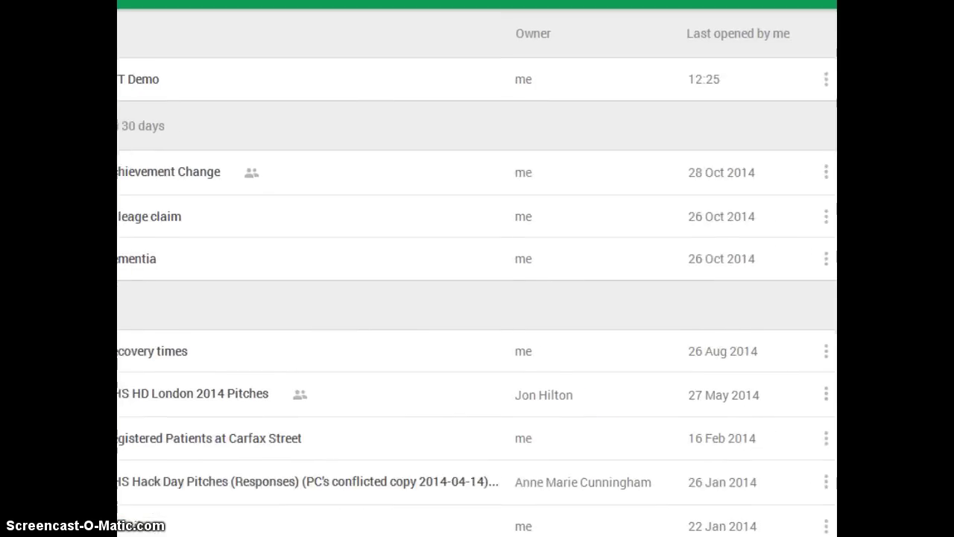
- Create a new blank spreadsheet and name it "Example FFT"
click(805, 514)
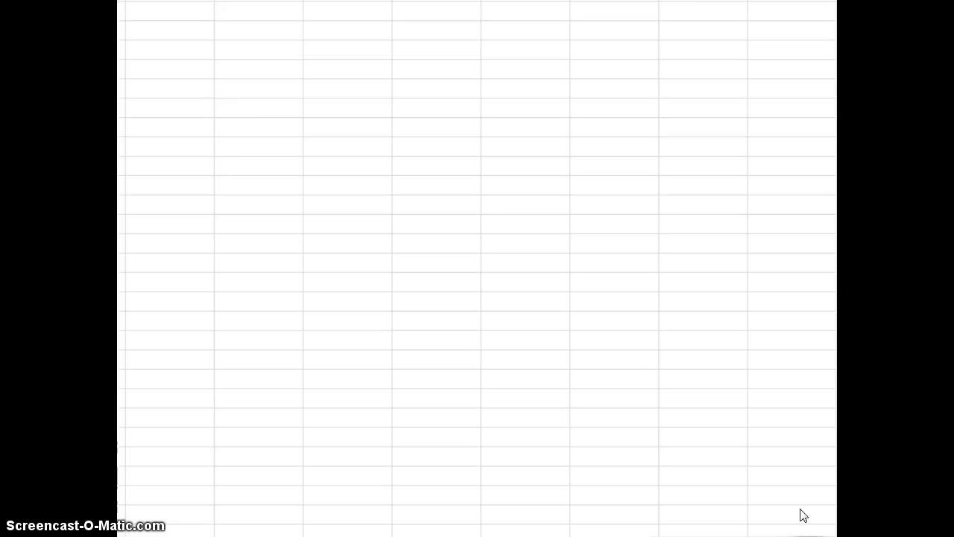
click(202, 147)
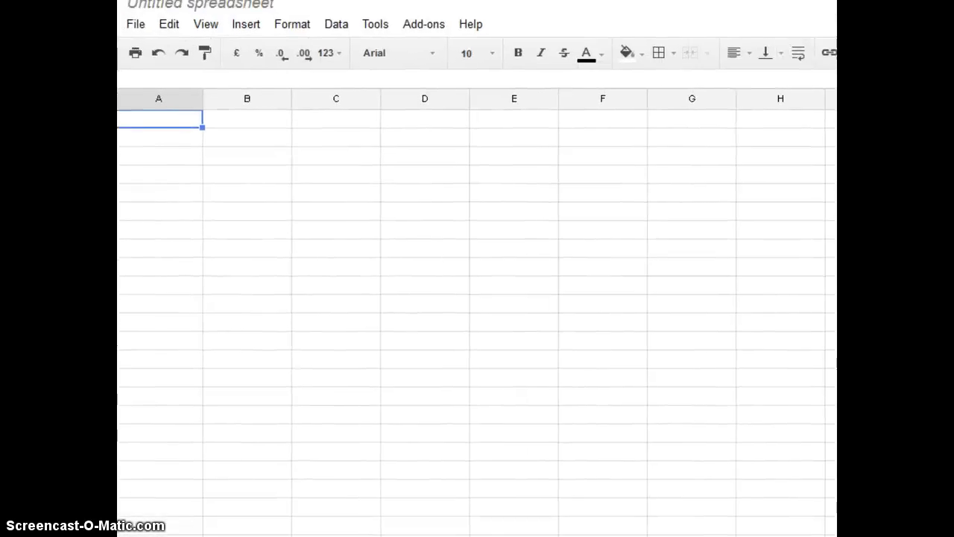
click(186, 21)
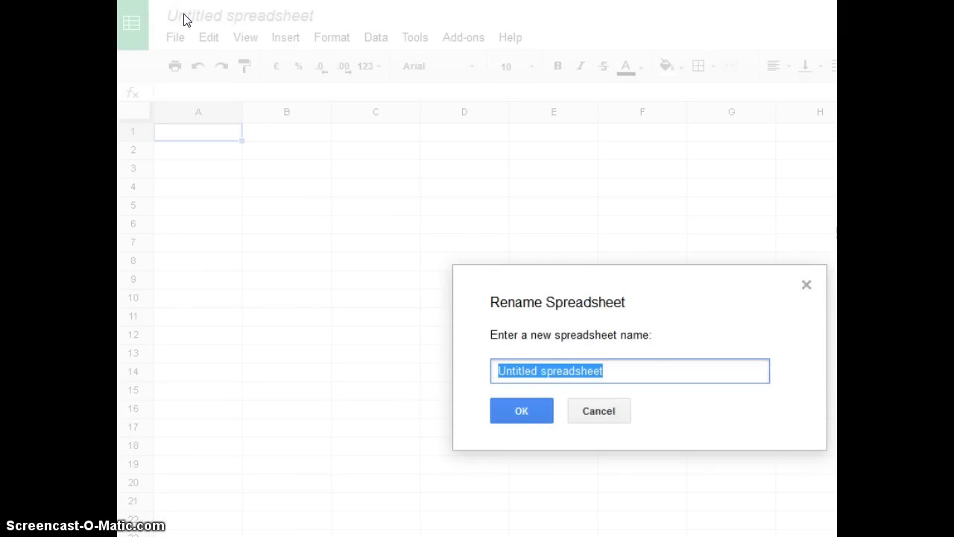
text(Exampl)
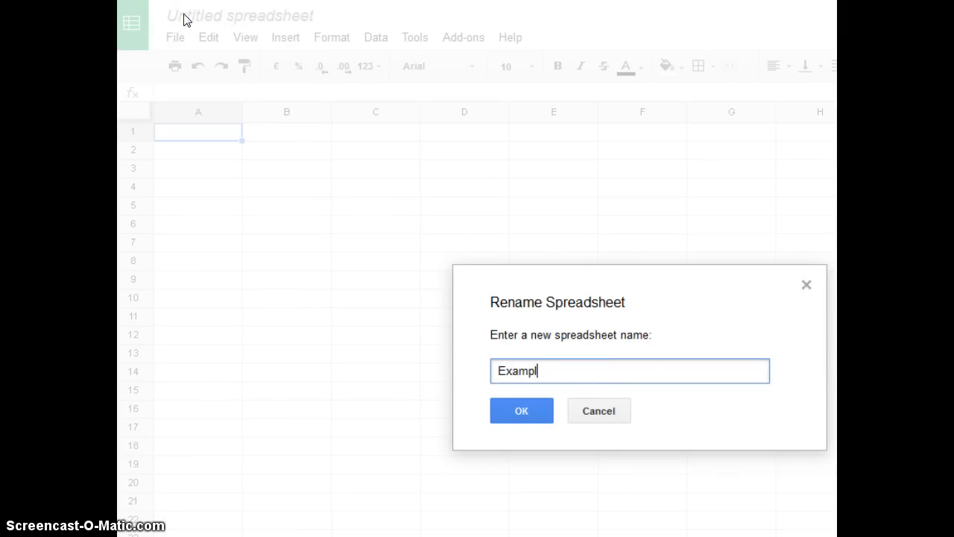
text(e FFT)
key(Return)
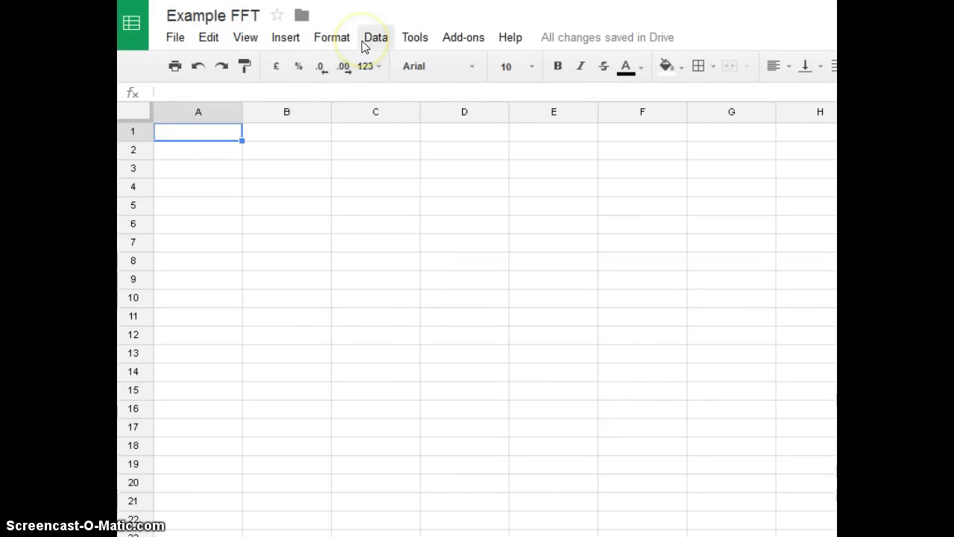
- Create a form from the spreadsheet and change the form's title to "Example Practice FFT"
click(406, 41)
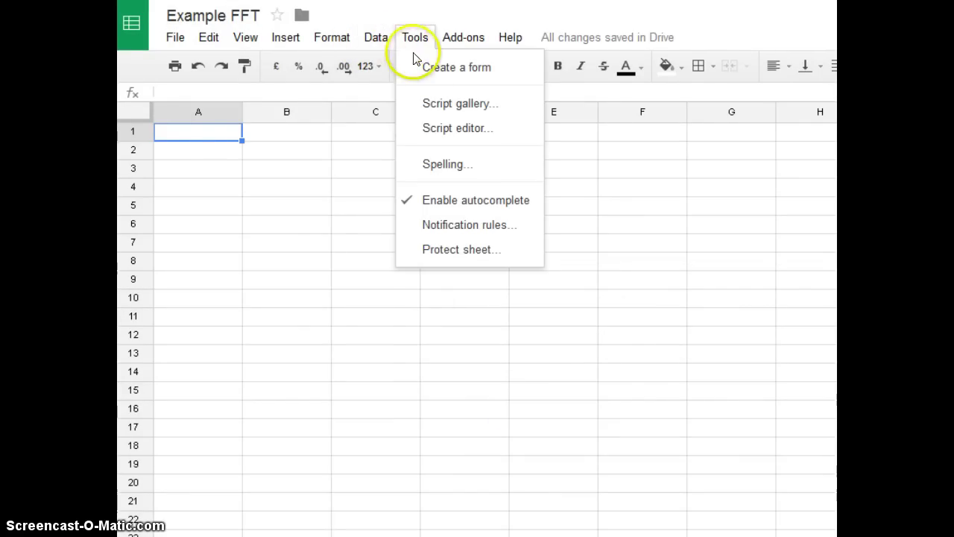
click(425, 65)
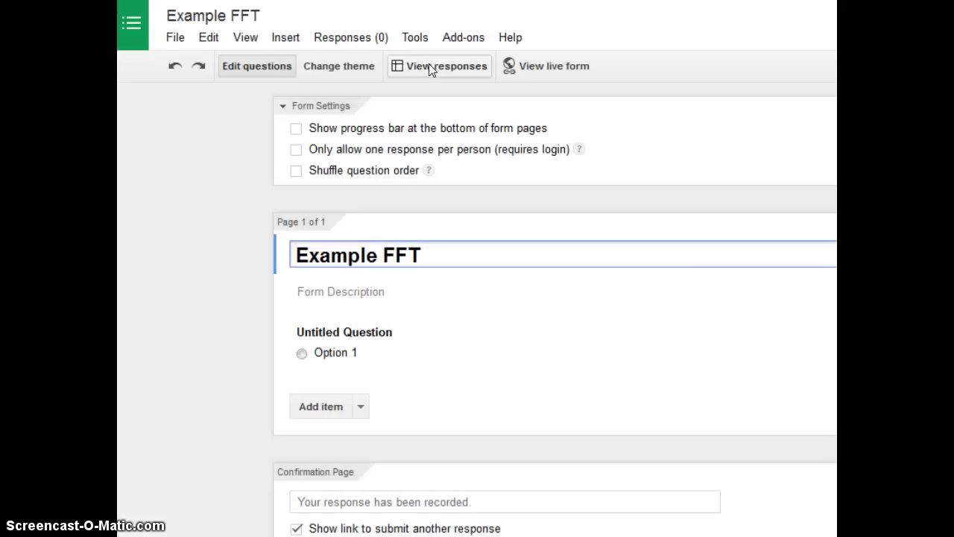
click(422, 238)
drag(426, 257, 378, 252)
click(378, 252)
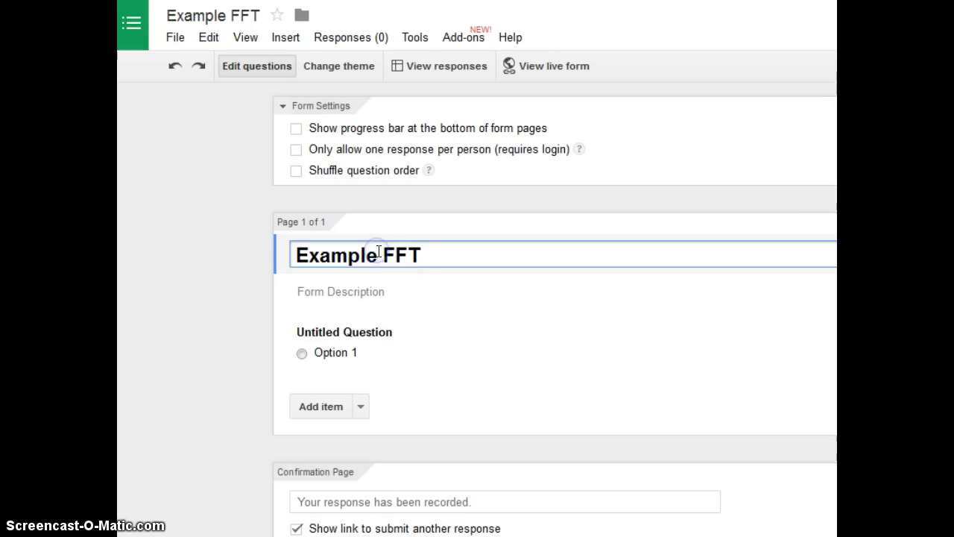
text(Practice)
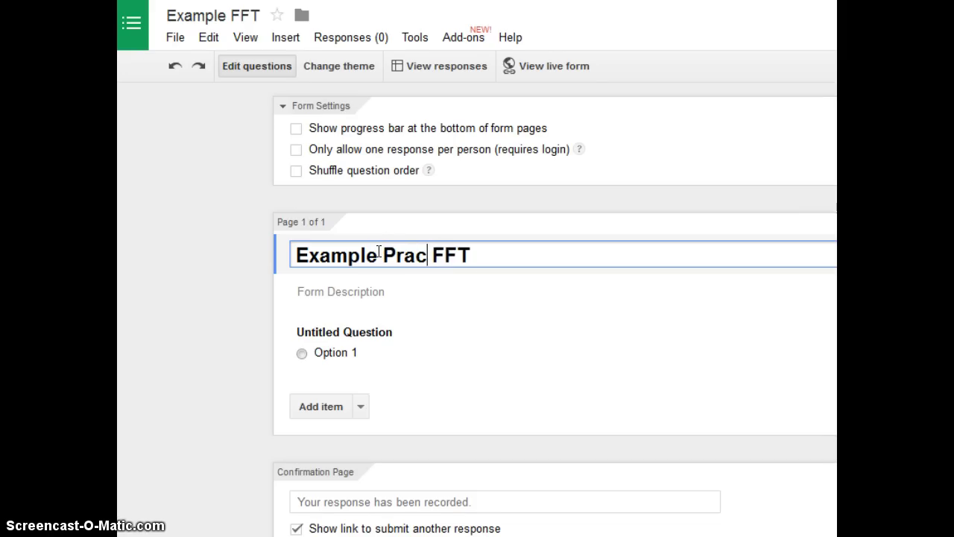
- Begin the first question's title with "We would like you to think about your recent experience of our service."
click(326, 325)
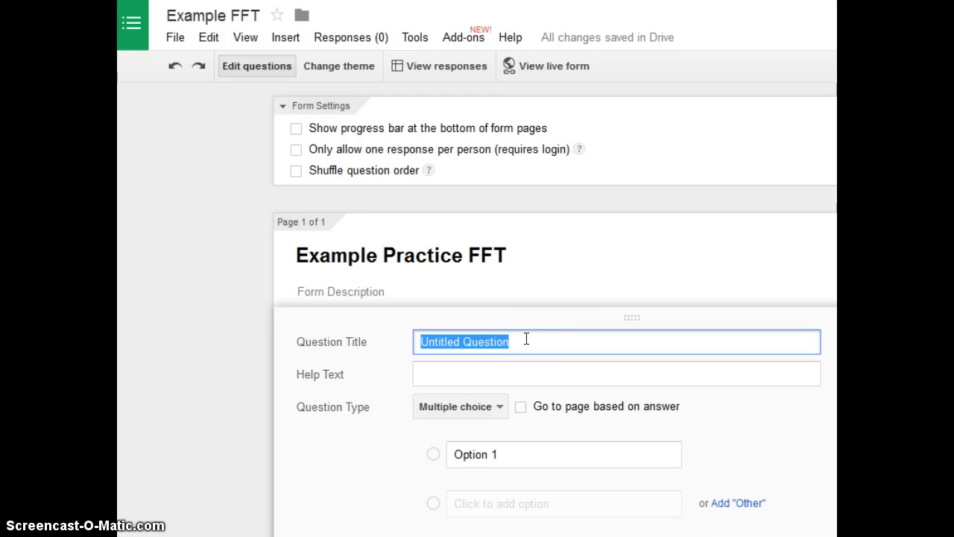
text(We would lik)
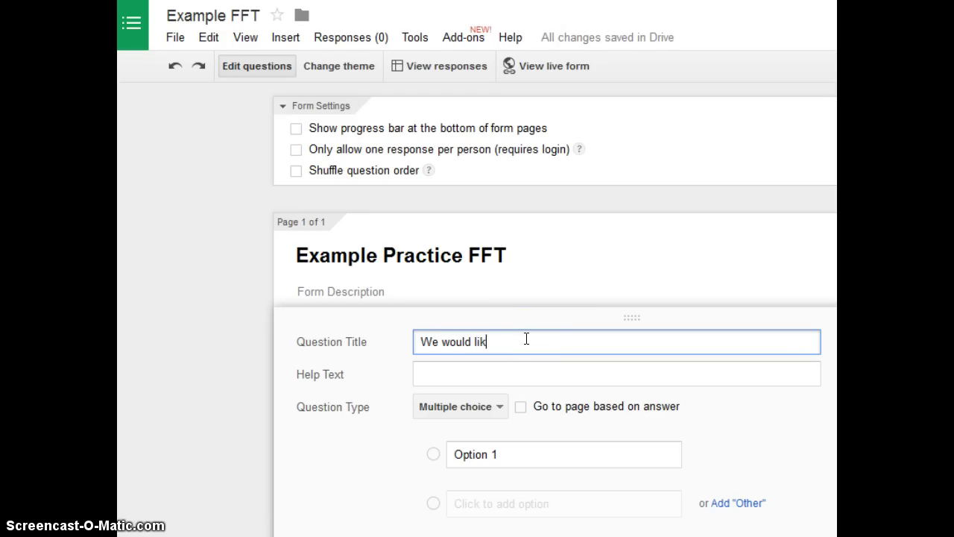
text(e you to think about your)
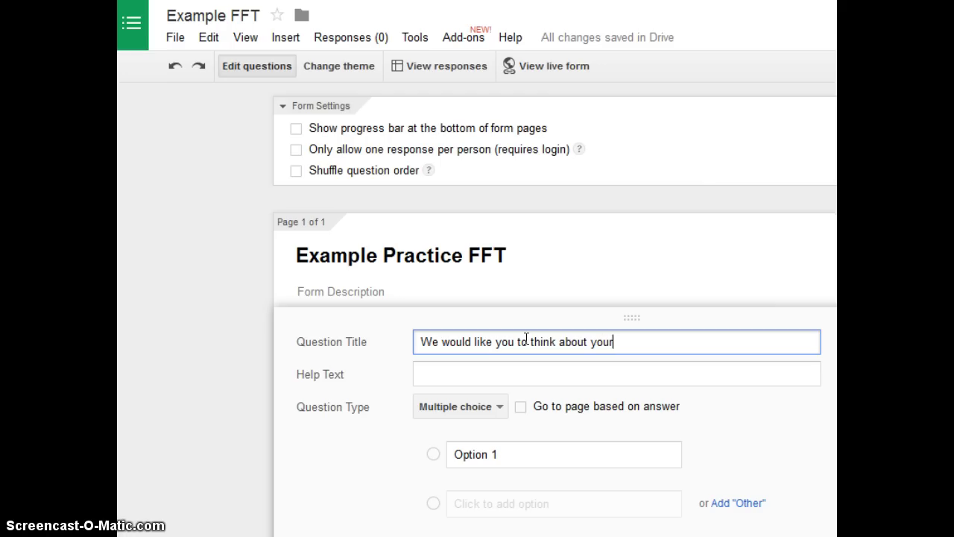
text( recent experience of our ser)
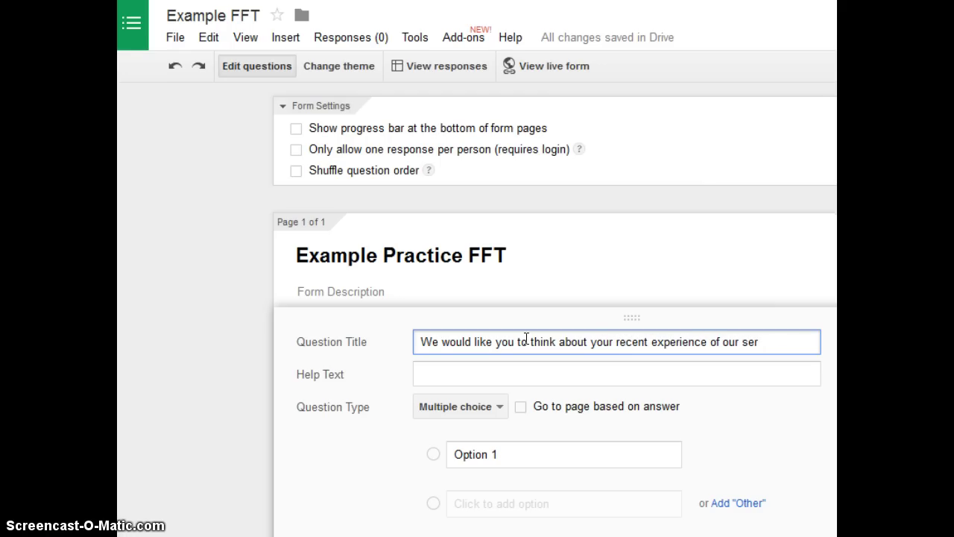
text(vice. How li)
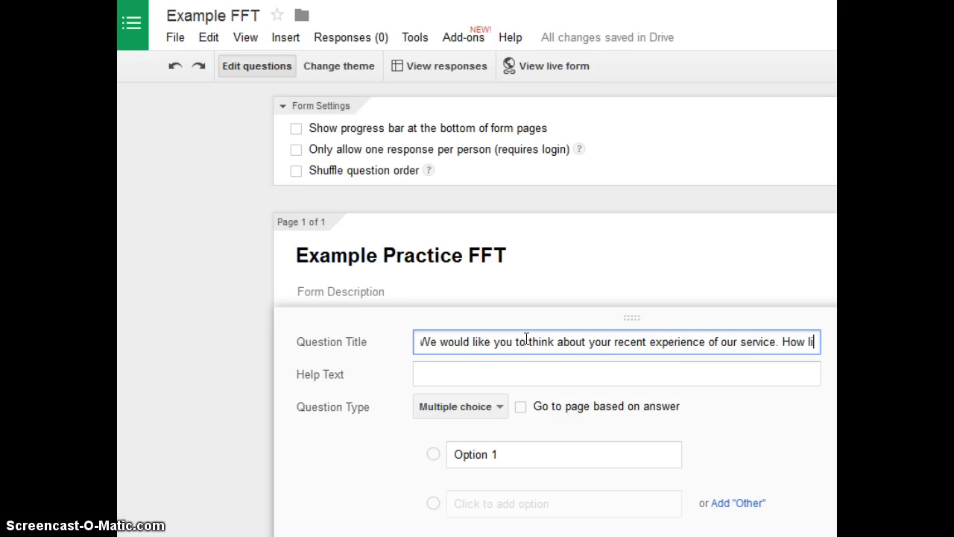
- Complete the question title with "How likely are you to recommend our GP practice to friends and family if the needed similar care or treatment."
text(kely are)
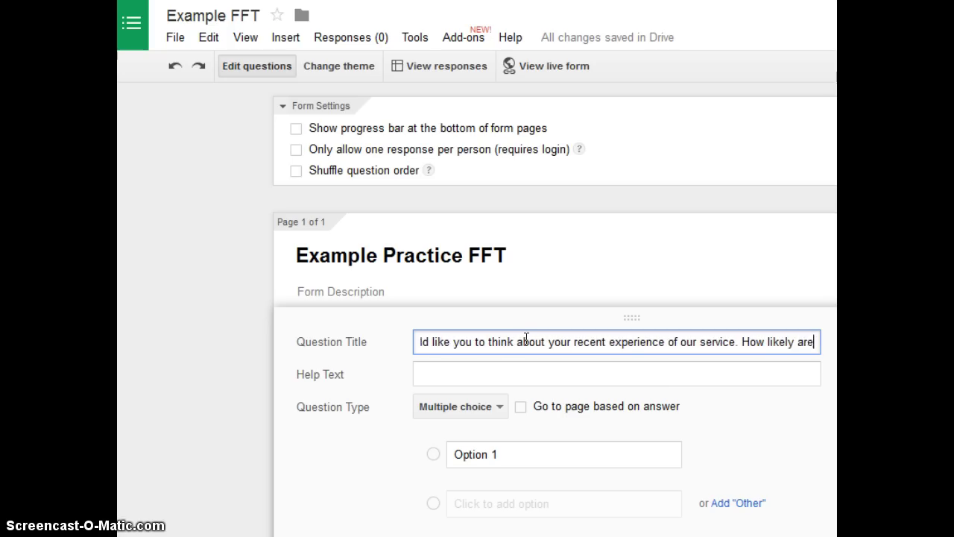
text( you to r)
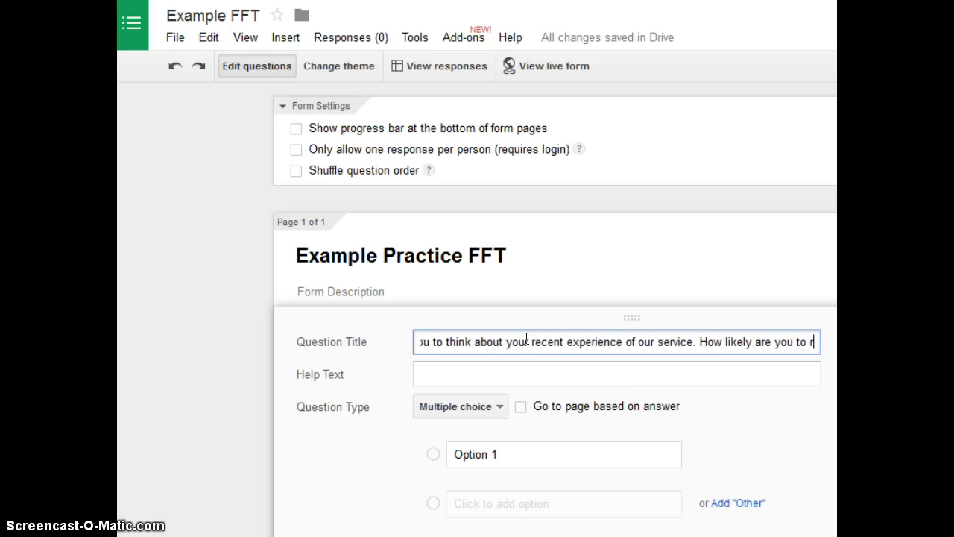
text(ecommend our)
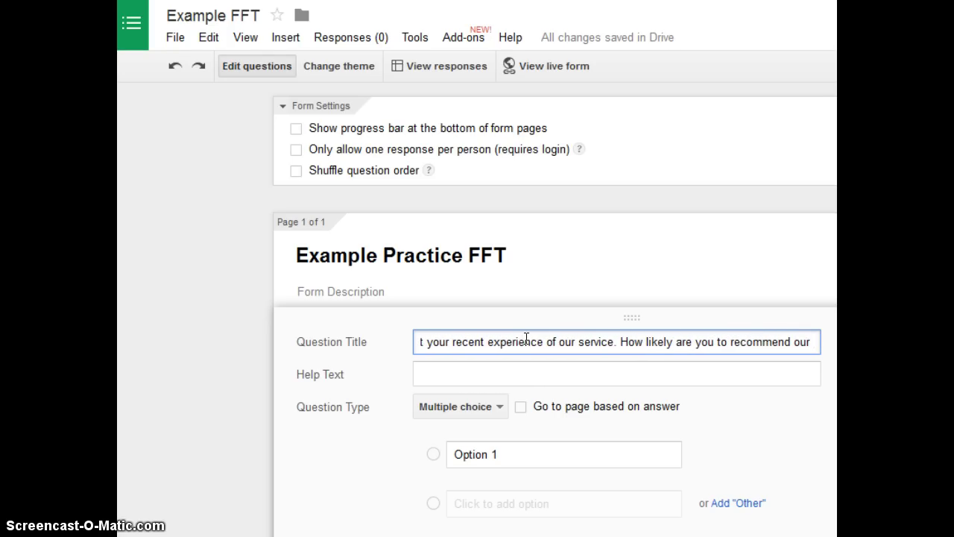
text( GP pra)
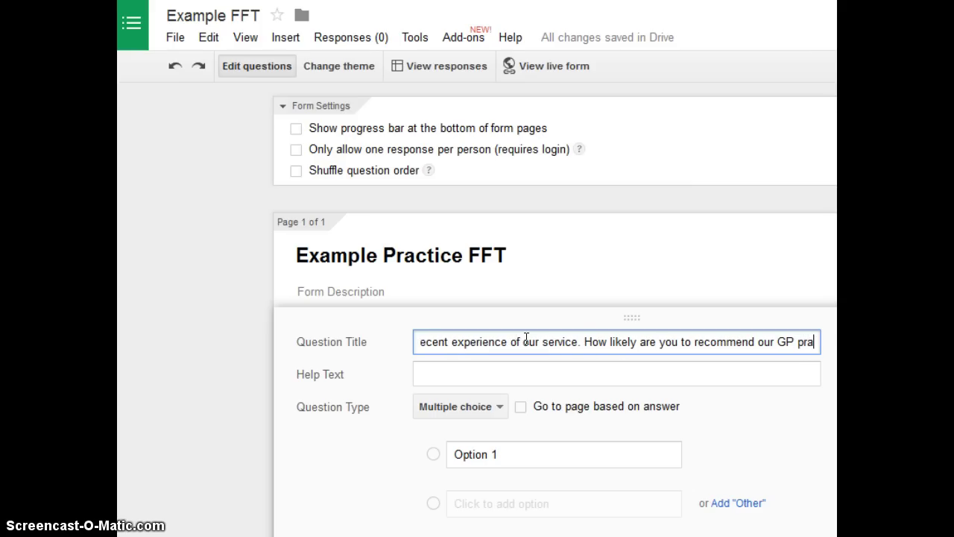
text(ctice to )
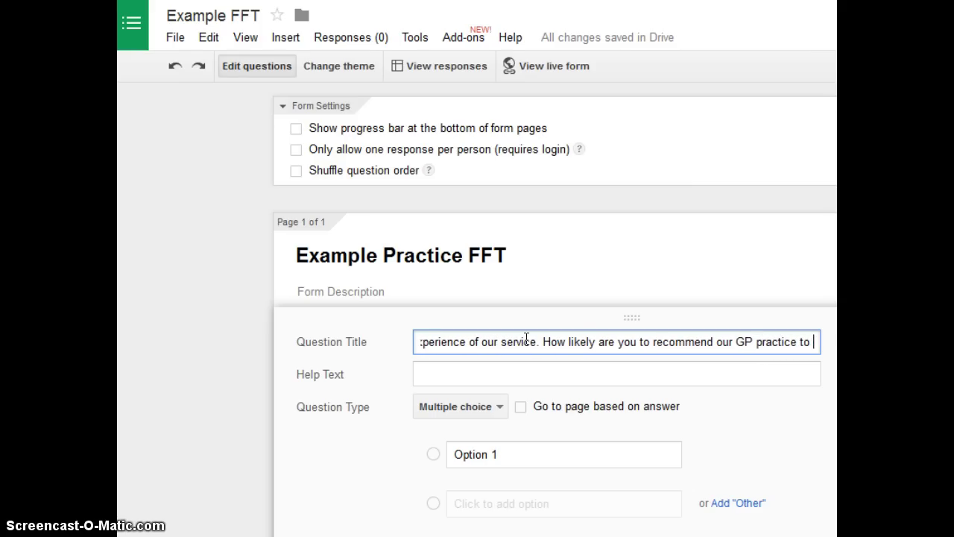
text(friend )
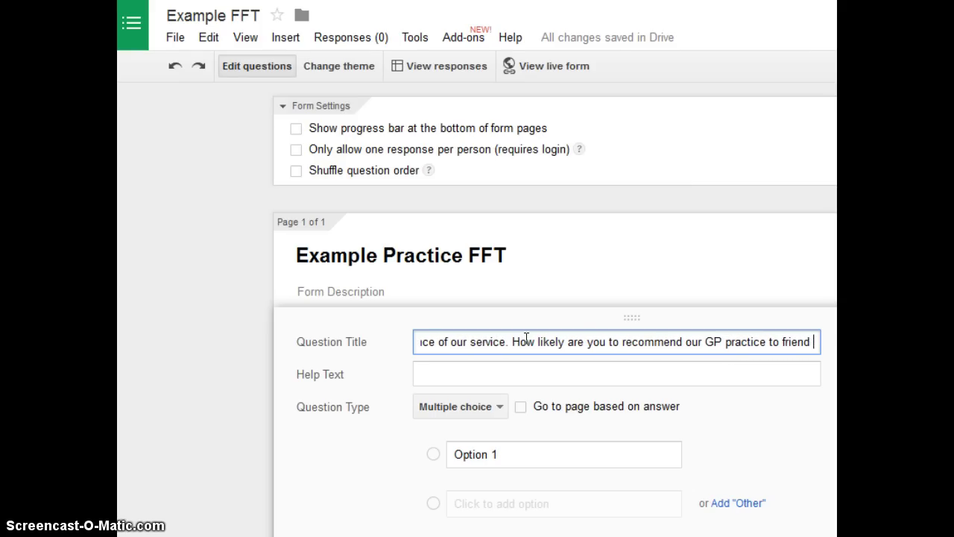
text(s and fami)
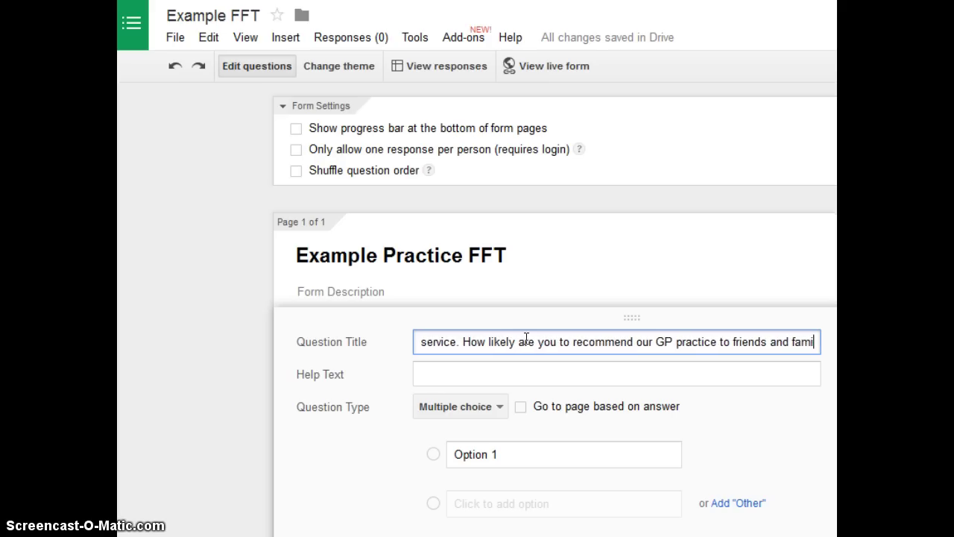
text(ly )
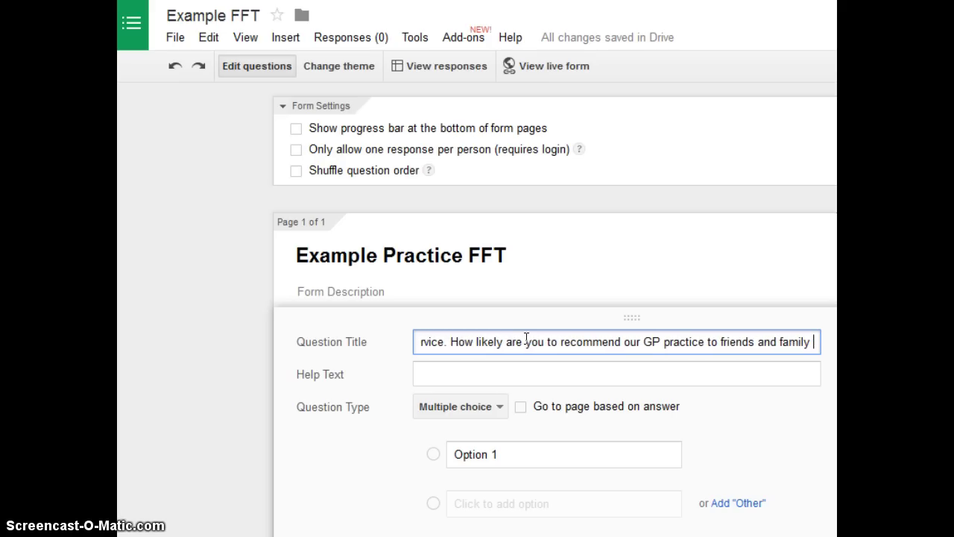
text(if the needed )
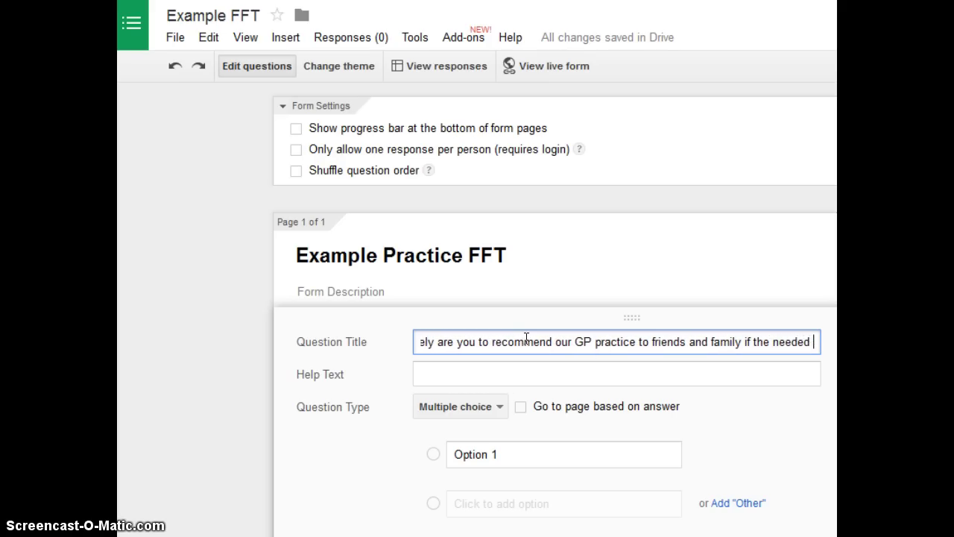
text(similar care)
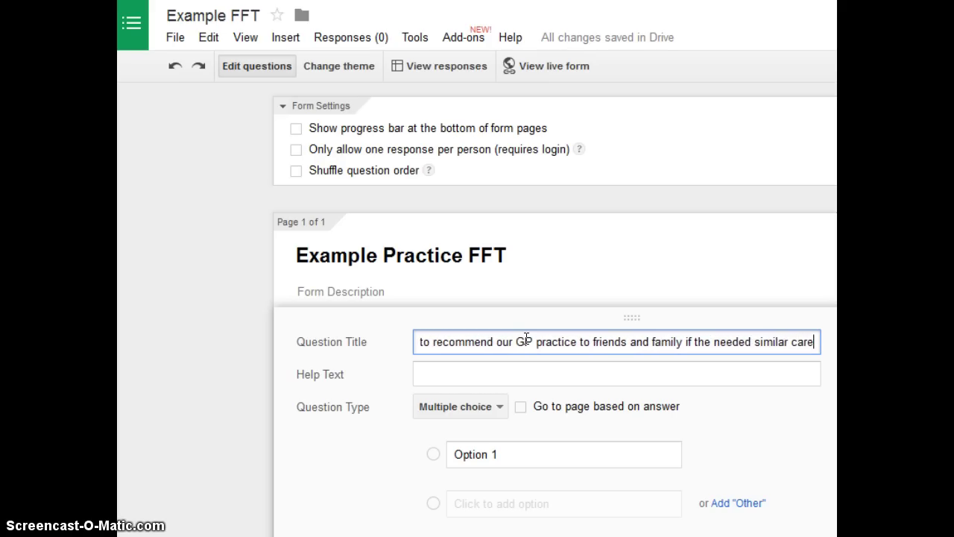
text( or treatment.)
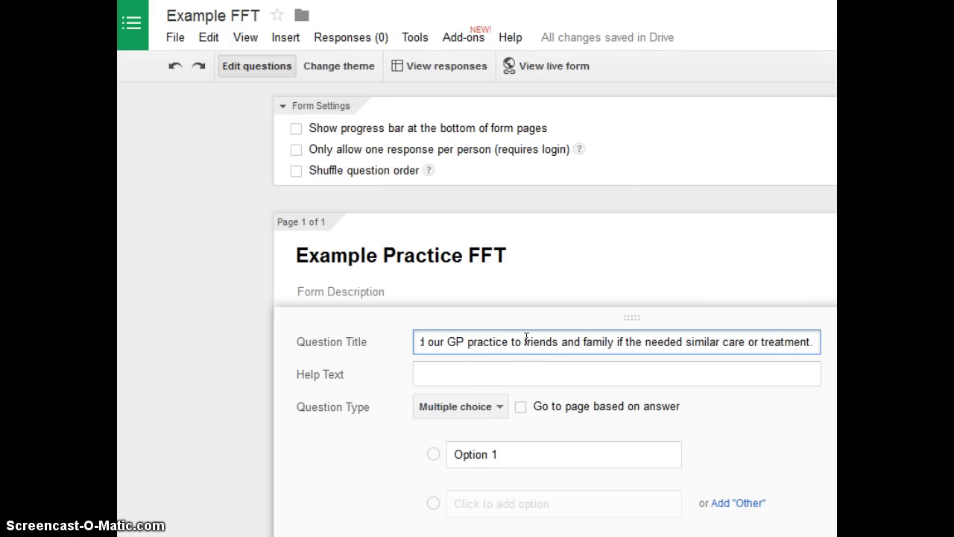
- Enter "Extremely likely", "Likely" and "Neither likely nor unlikely" as the first three answer options of the multiple-choice question
click(493, 453)
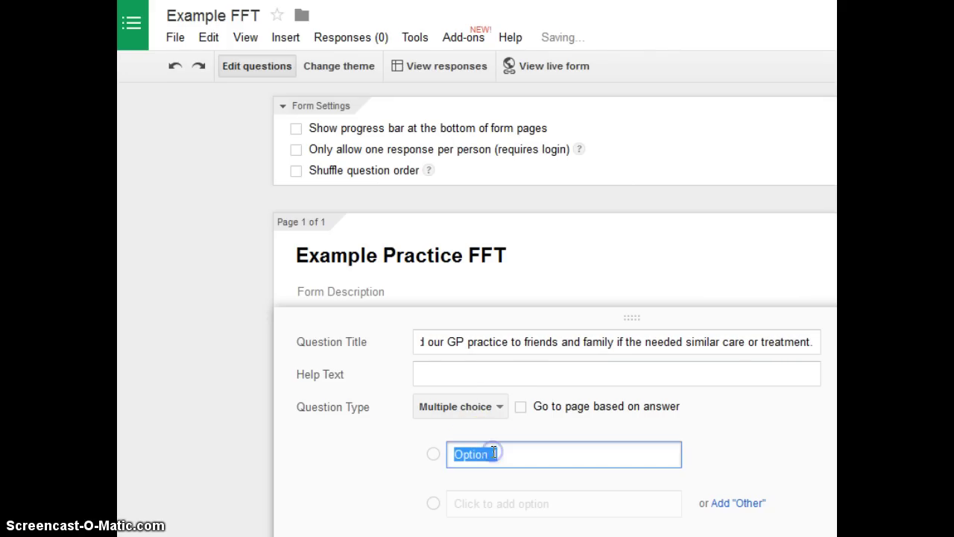
text(Extre)
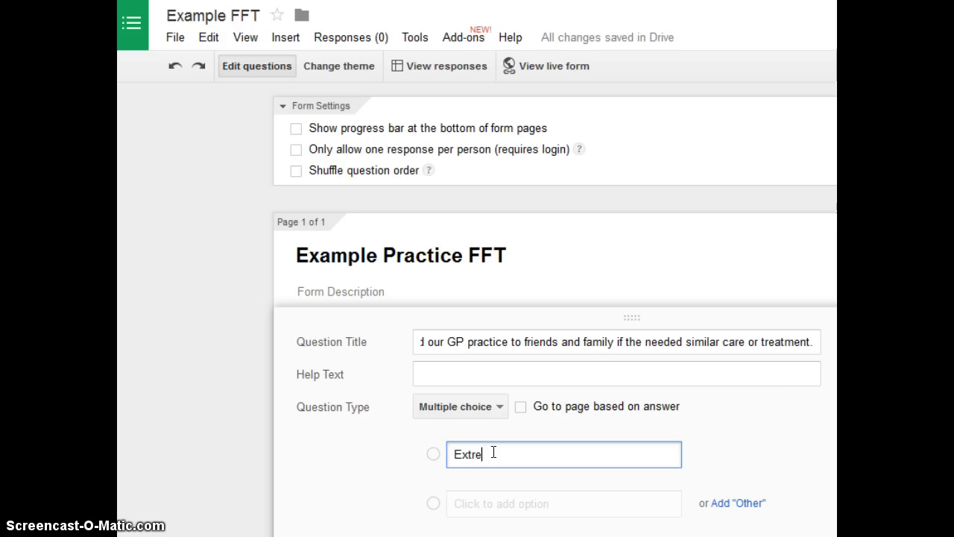
text(mely likely)
key(Return)
text(Li)
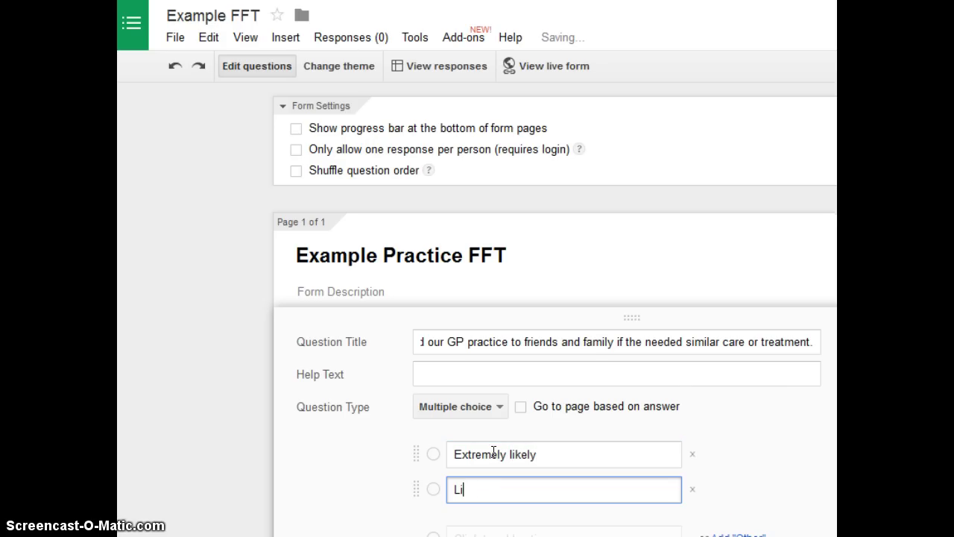
text(kely)
key(Return)
text(Nei)
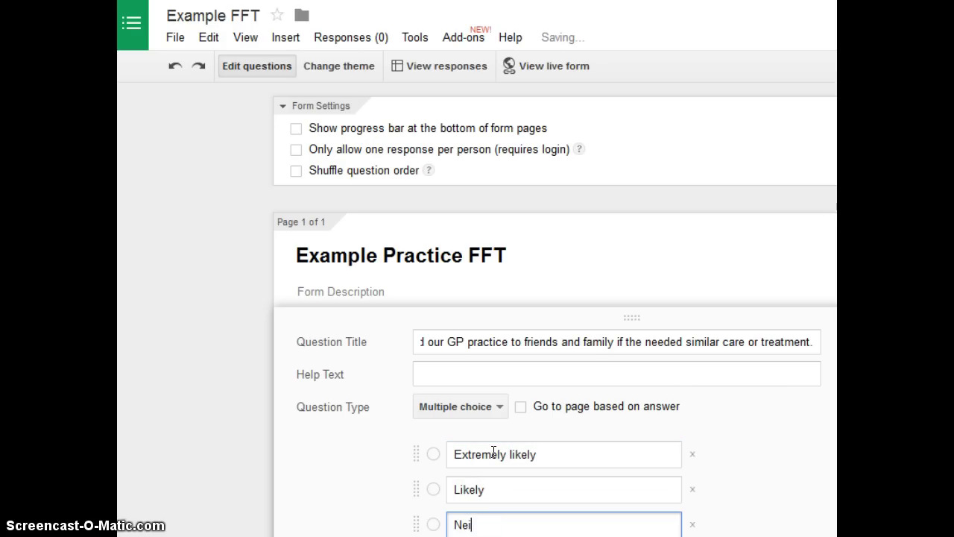
text(ther likel)
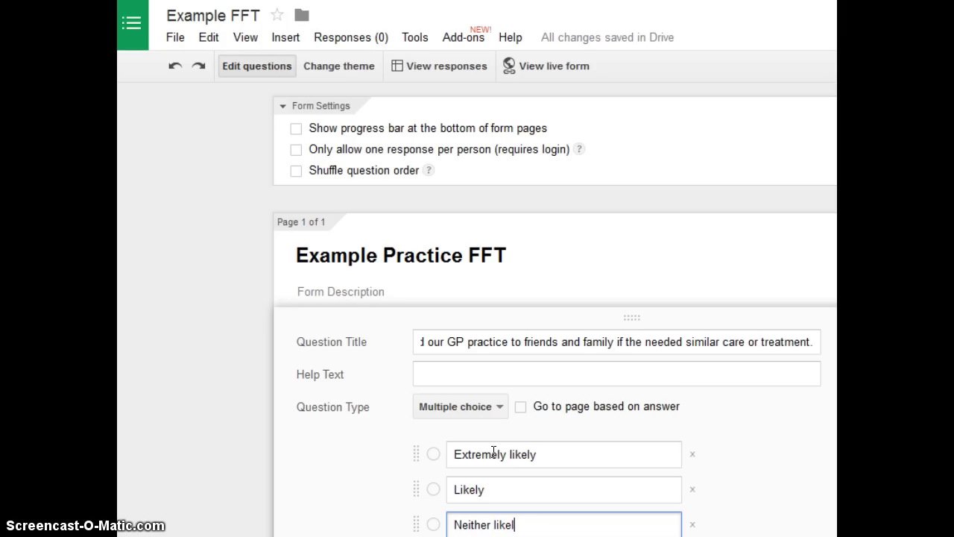
text(y not)
text( unlikely)
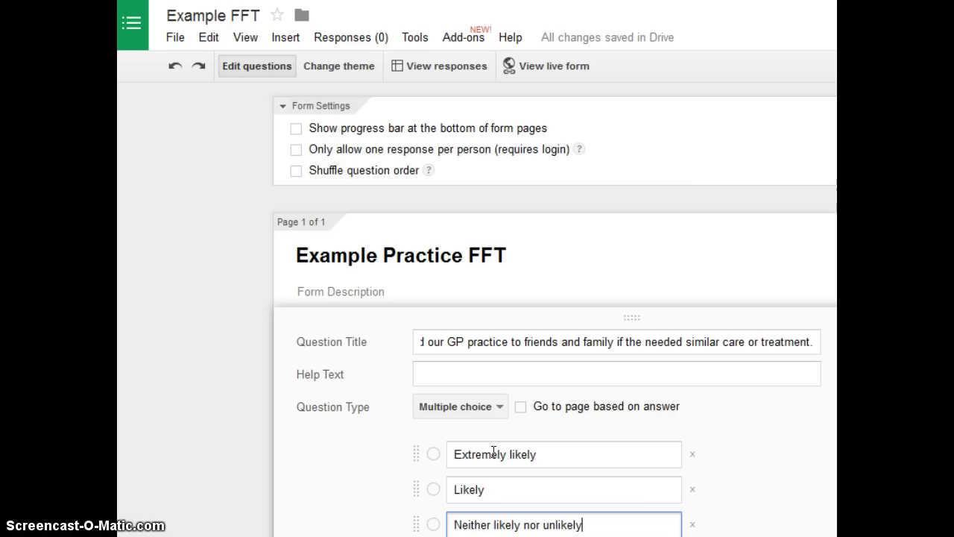
- Add "Unlikely", "Extremely unlikely" and "Don't know" as the fourth to sixth answer options
key(Tab)
scroll(493, 451, down, 3)
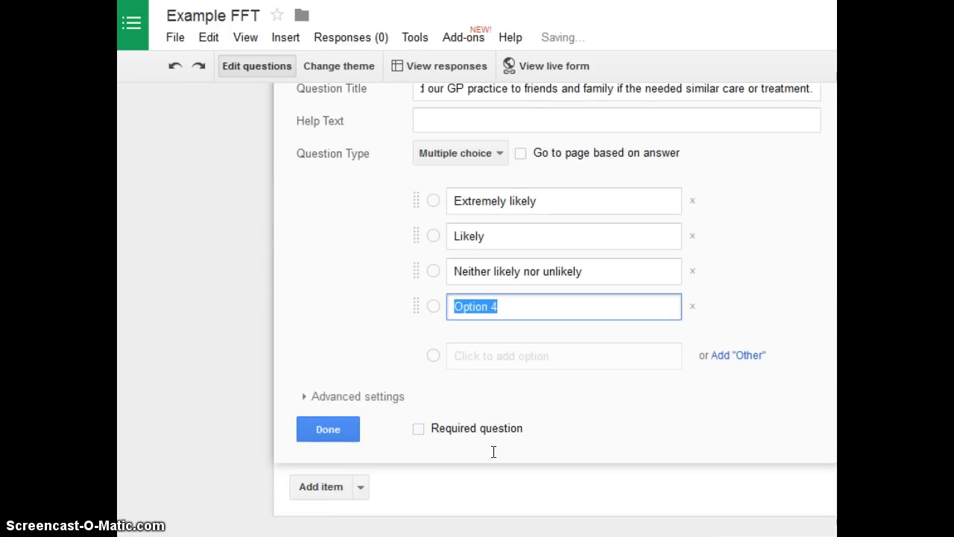
text(Unlik)
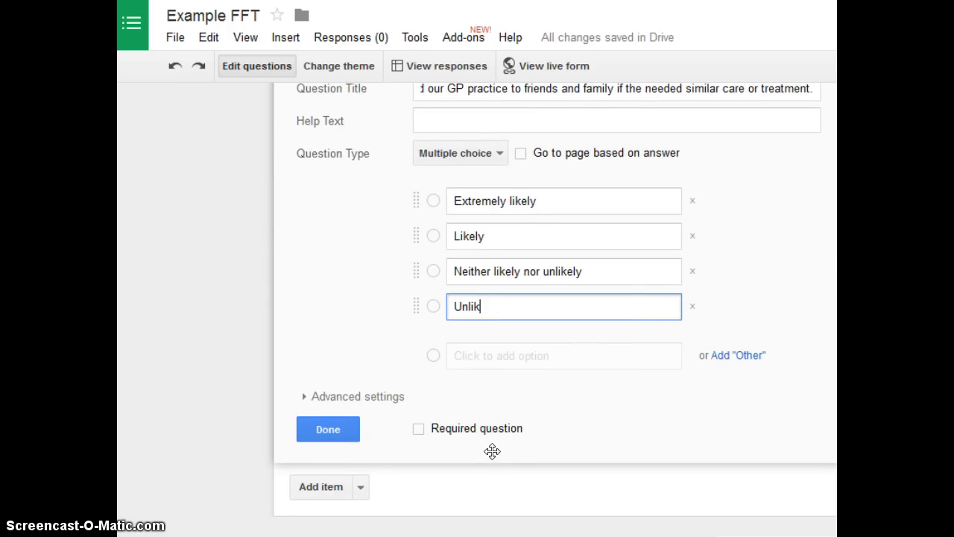
text(ely)
key(Return)
text(Extreme)
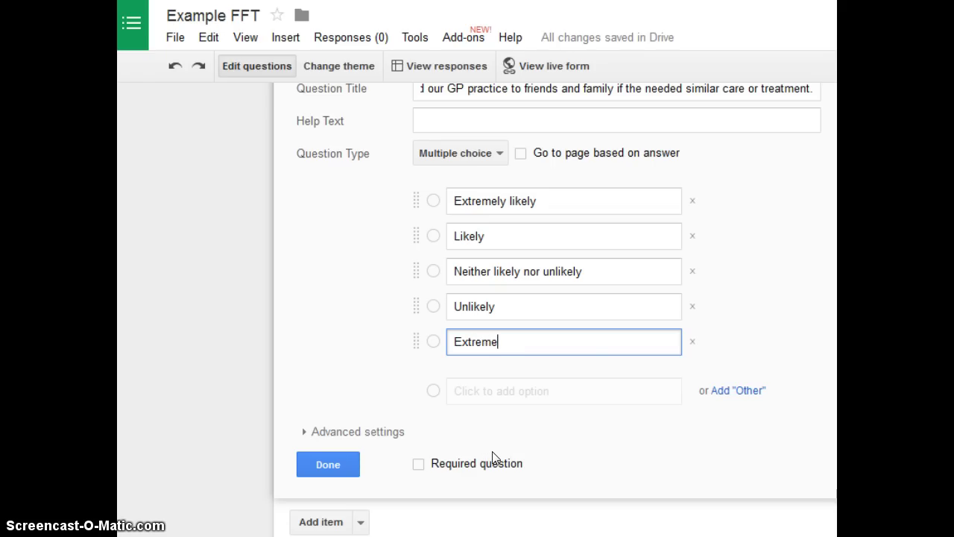
text(ly unlikle)
key(BackSpace)
key(BackSpace)
text(ely)
key(Return)
text(Don't)
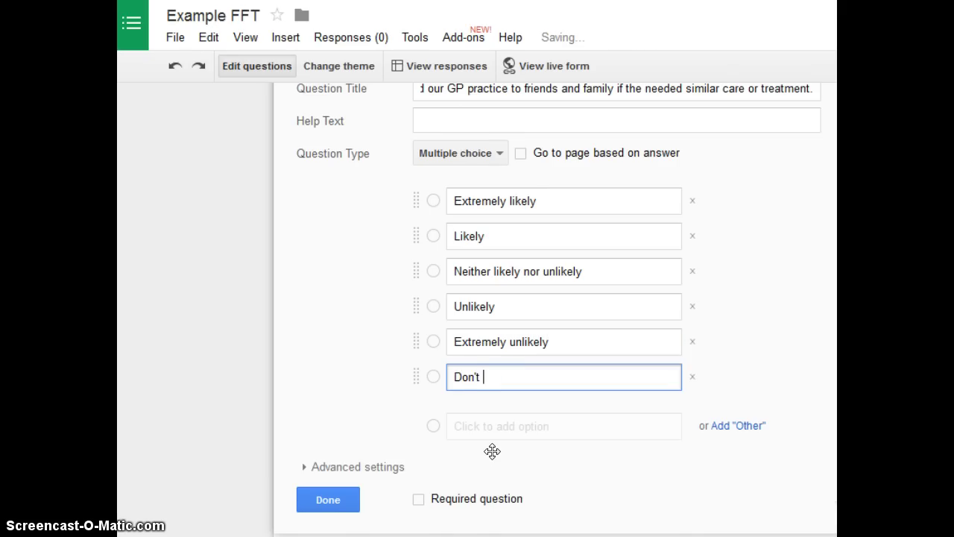
text( know)
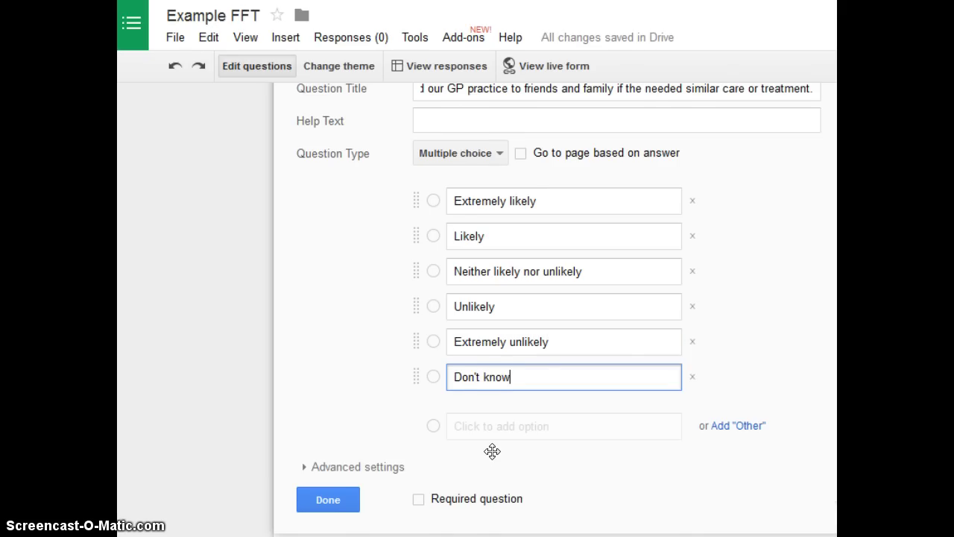
- Make the recommendation question required and finish editing it
scroll(492, 451, down, 1)
click(419, 418)
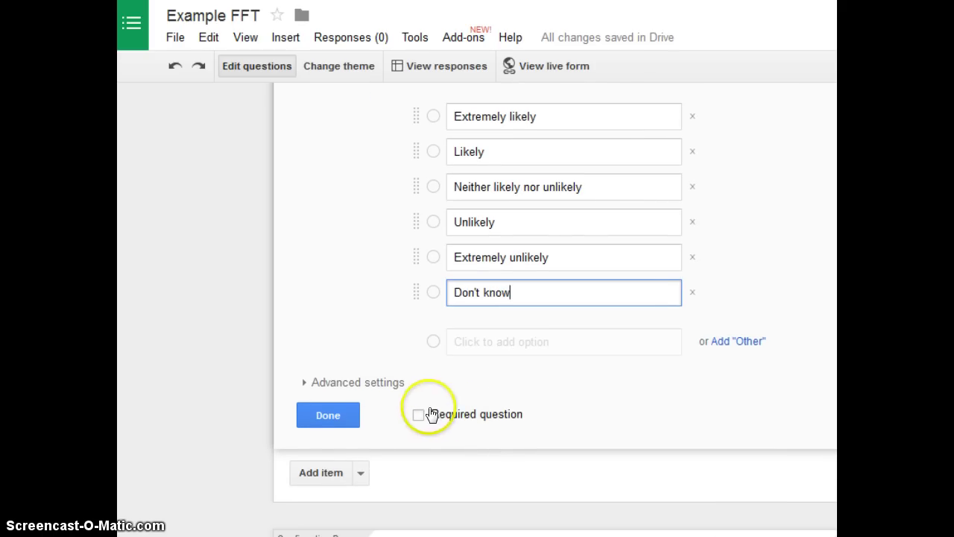
click(419, 418)
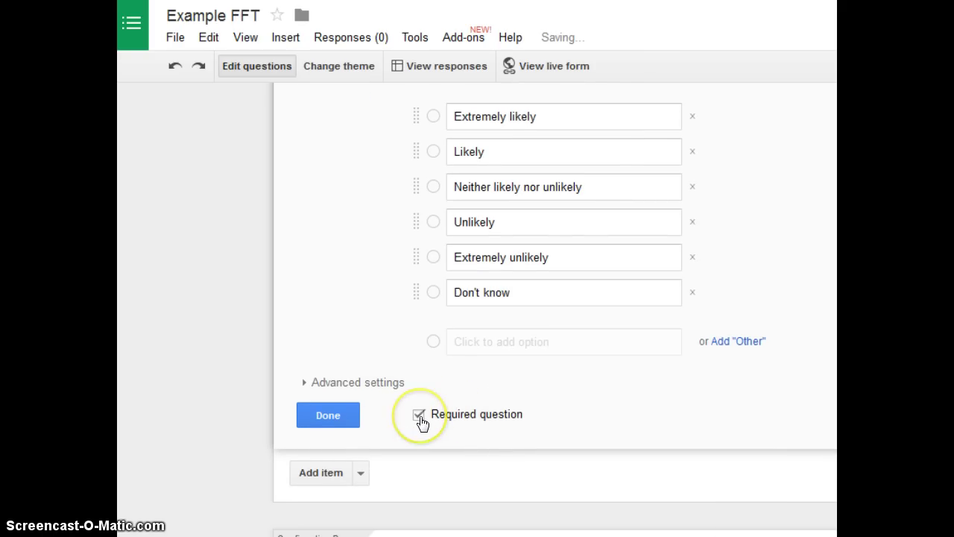
click(329, 414)
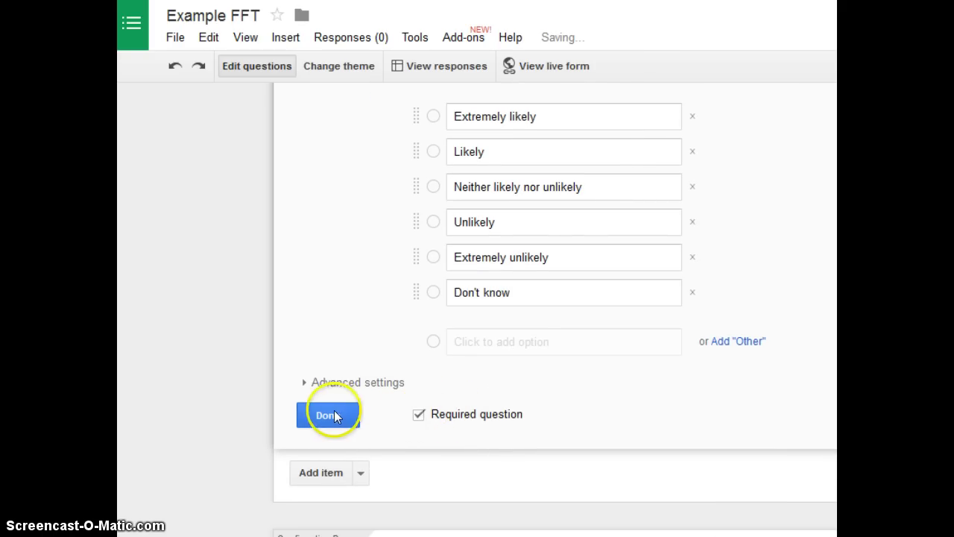
- Add an optional paragraph text question titled "Could you tell us why you gave that answer?" and finish editing it
click(359, 464)
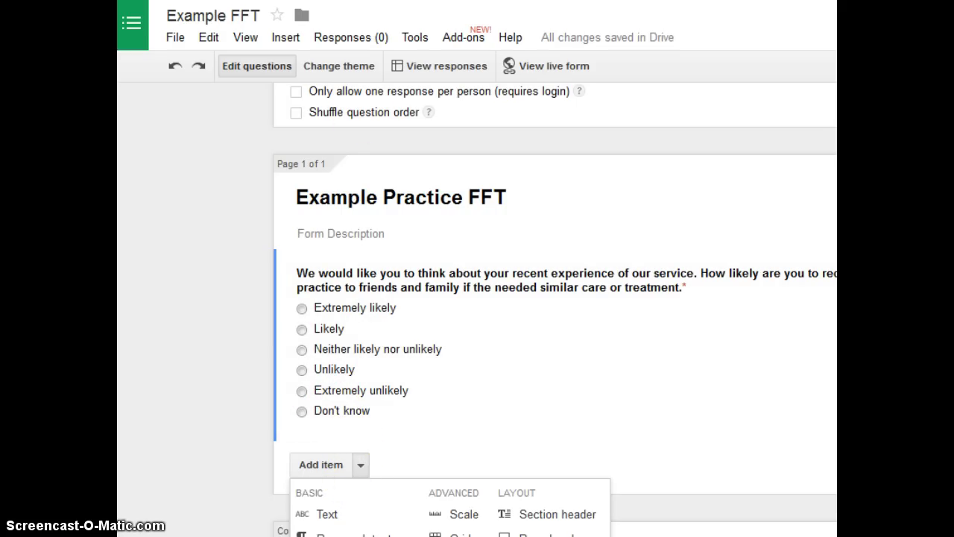
scroll(477, 298, down, 4)
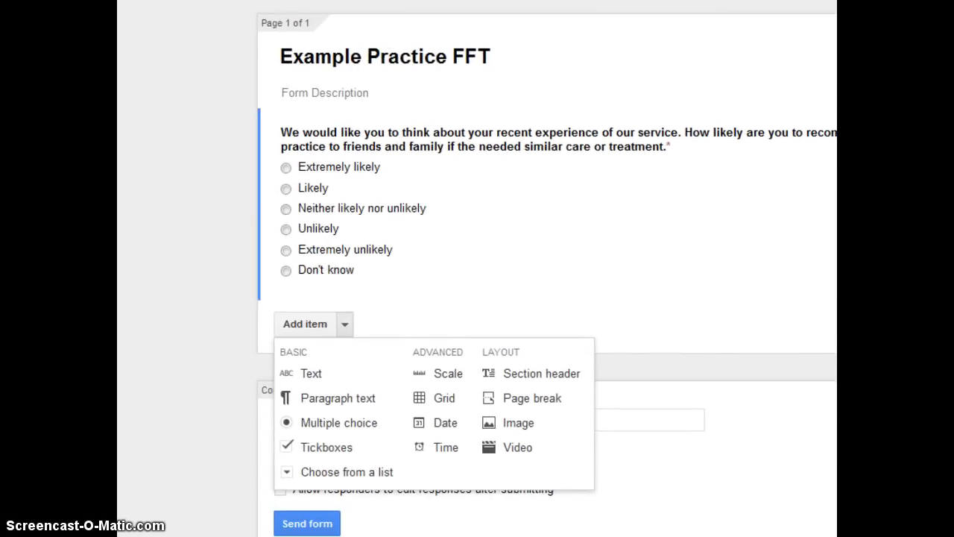
click(338, 399)
click(450, 333)
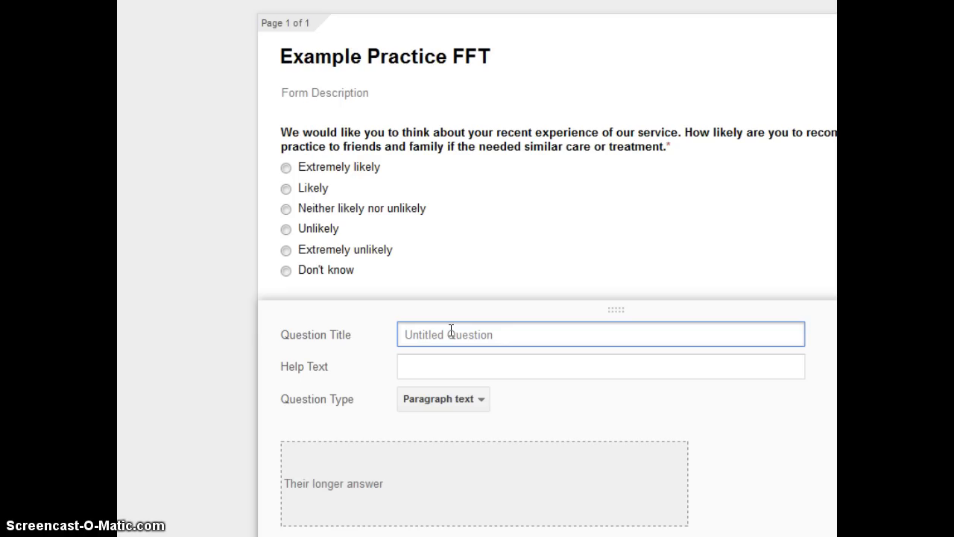
text(W)
key(BackSpace)
text(Could you tw)
text(ll us why you g)
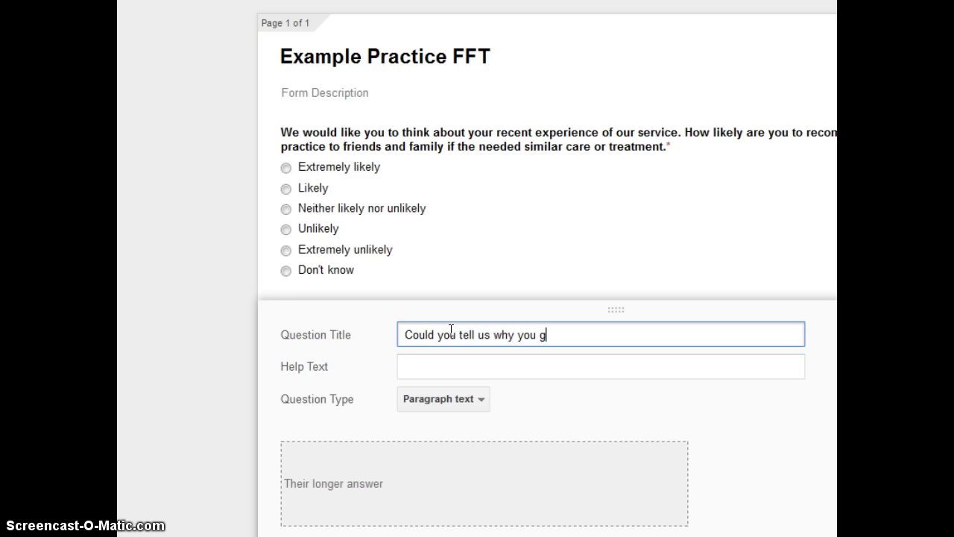
text(ave that answer?)
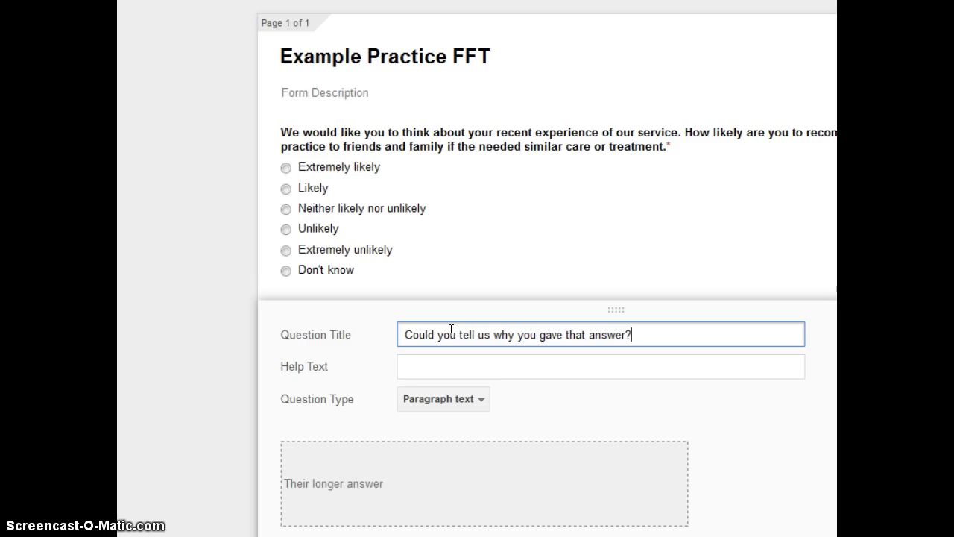
scroll(453, 327, down, 3)
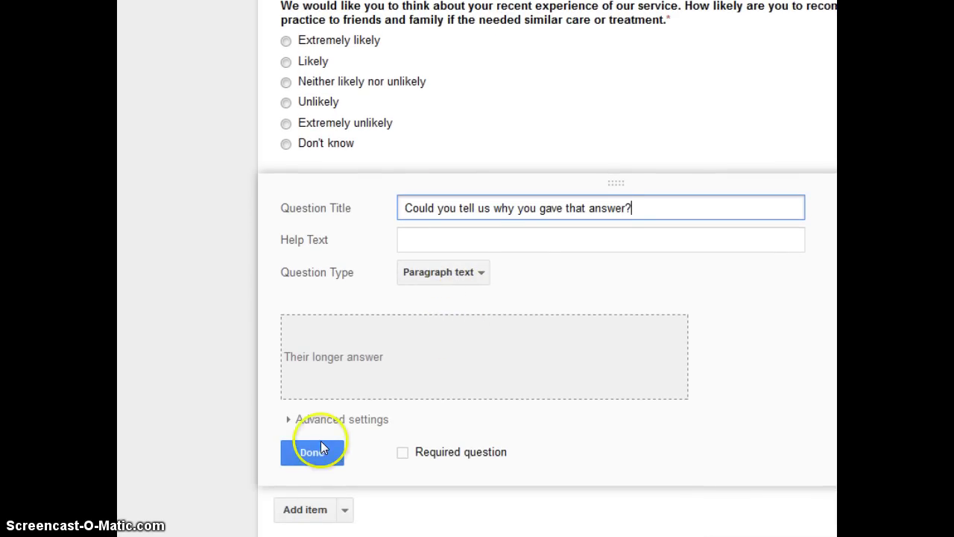
click(313, 453)
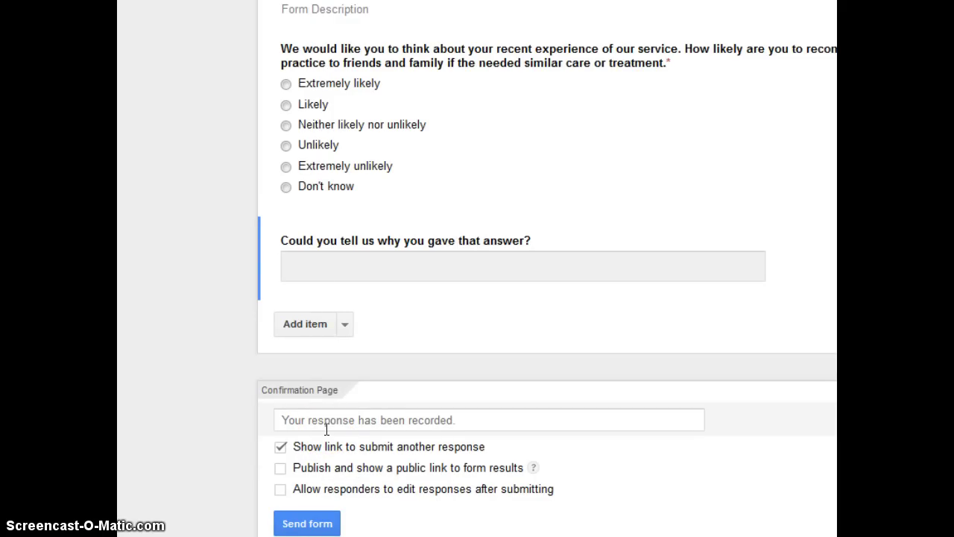
- Set the confirmation page message to "Thank you for your response" and turn off the link to submit another response
click(330, 375)
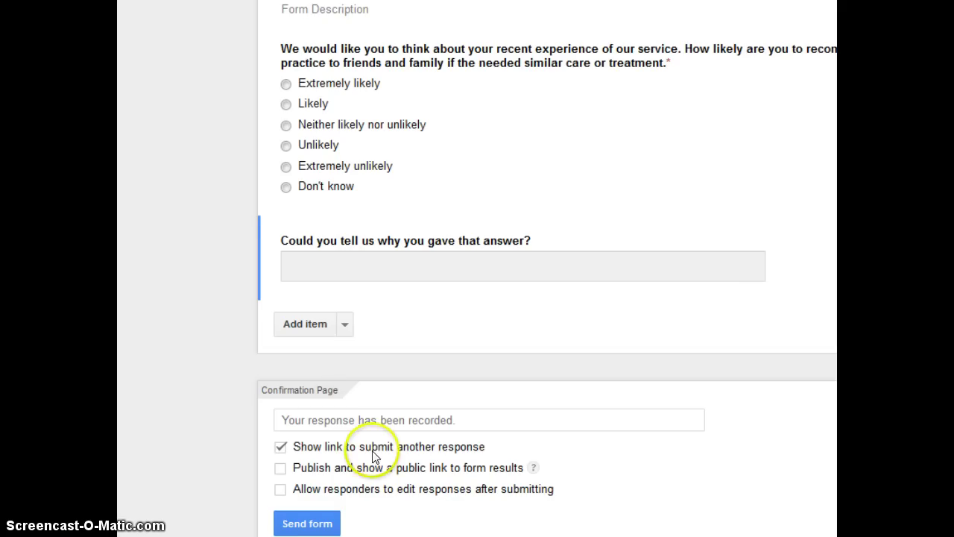
click(497, 423)
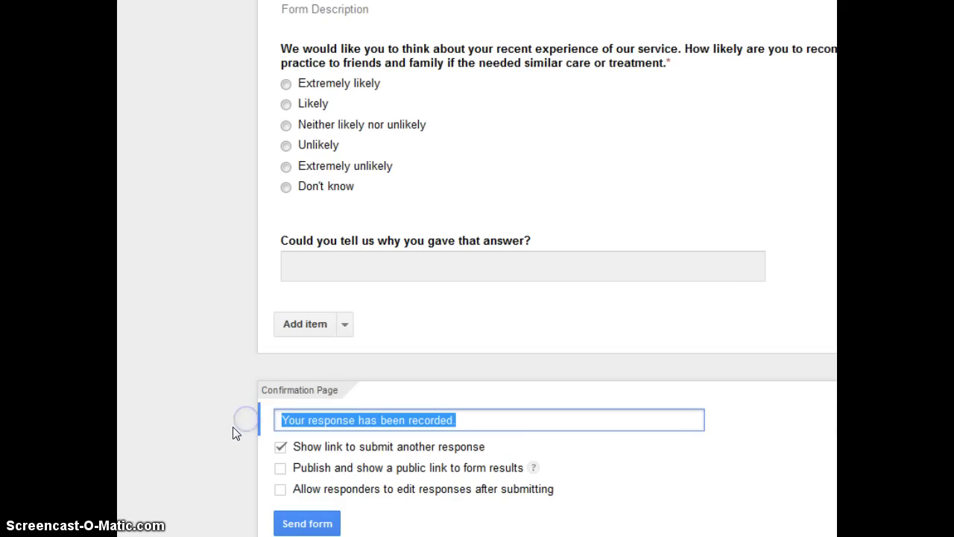
text(Thank )
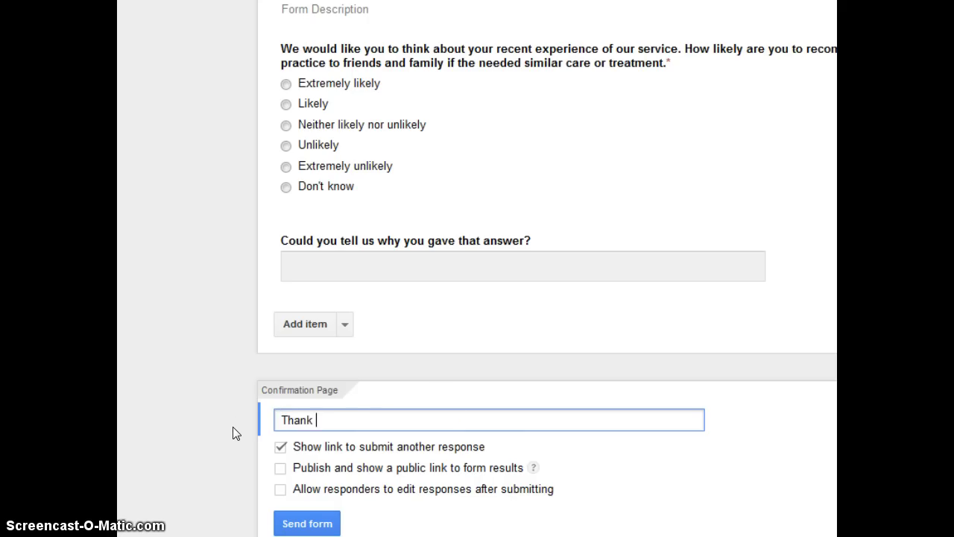
text(you for your response)
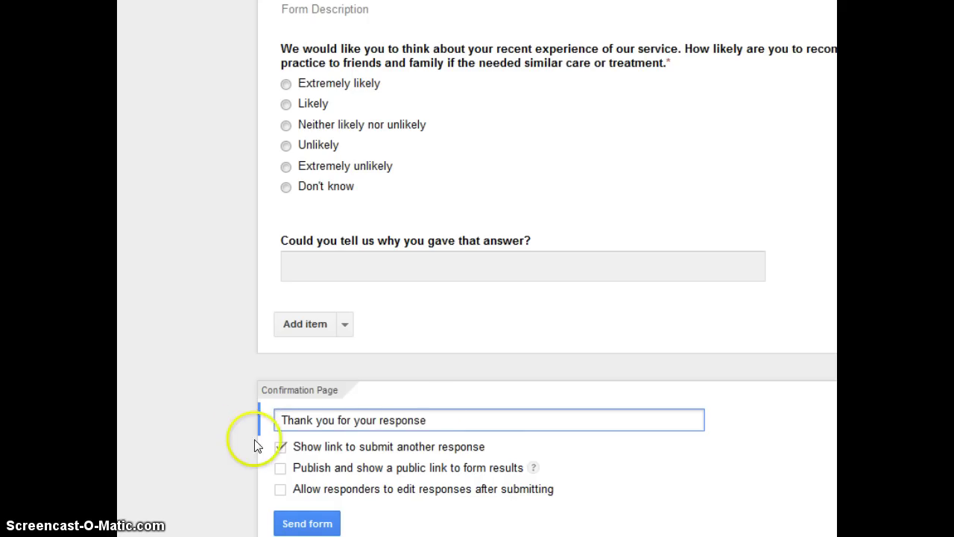
click(281, 447)
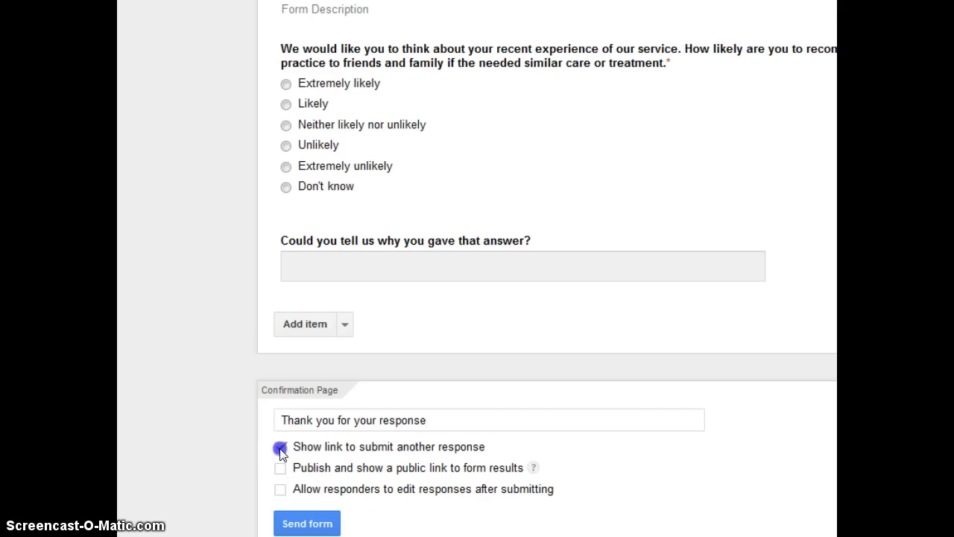
- Open the form's sending options, copy the full link to share, and finish without emailing anyone
click(309, 520)
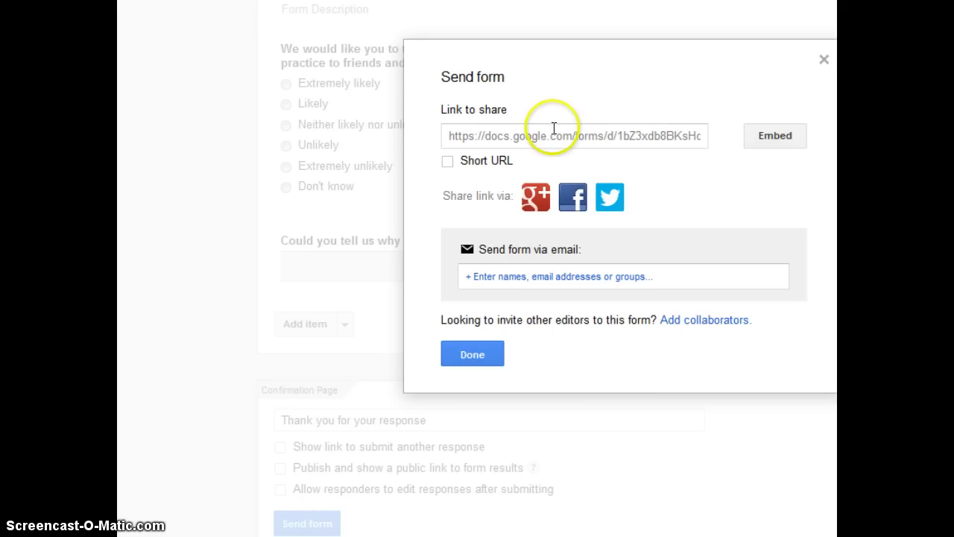
click(552, 136)
right_click(551, 136)
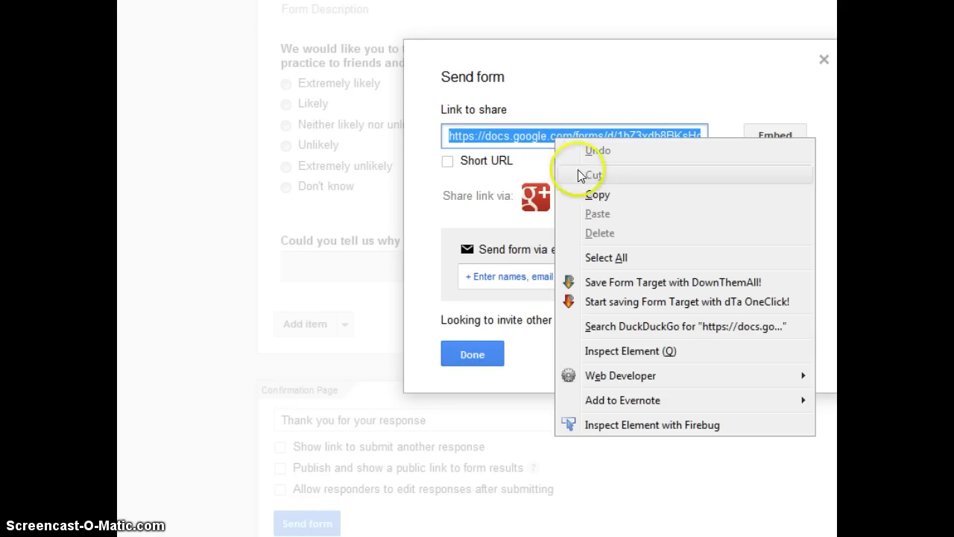
click(585, 189)
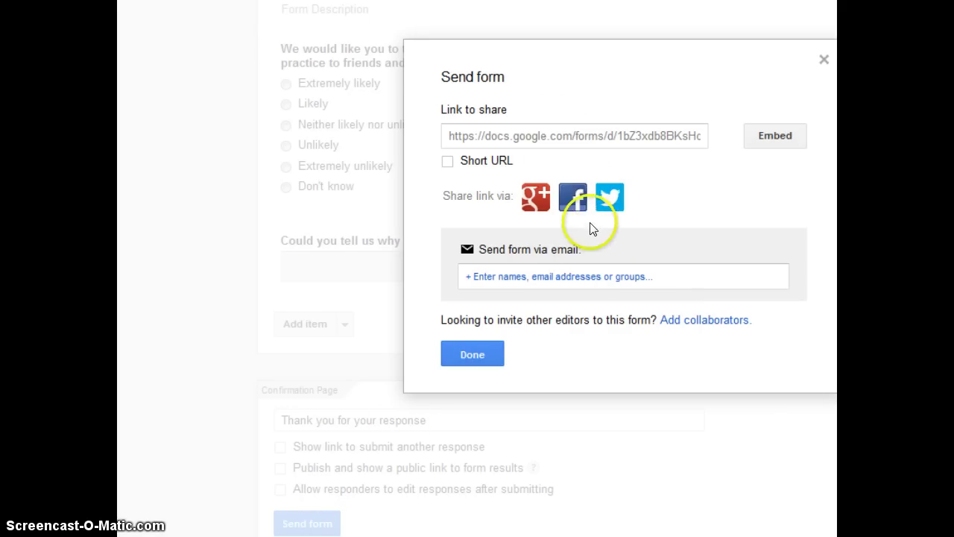
click(471, 352)
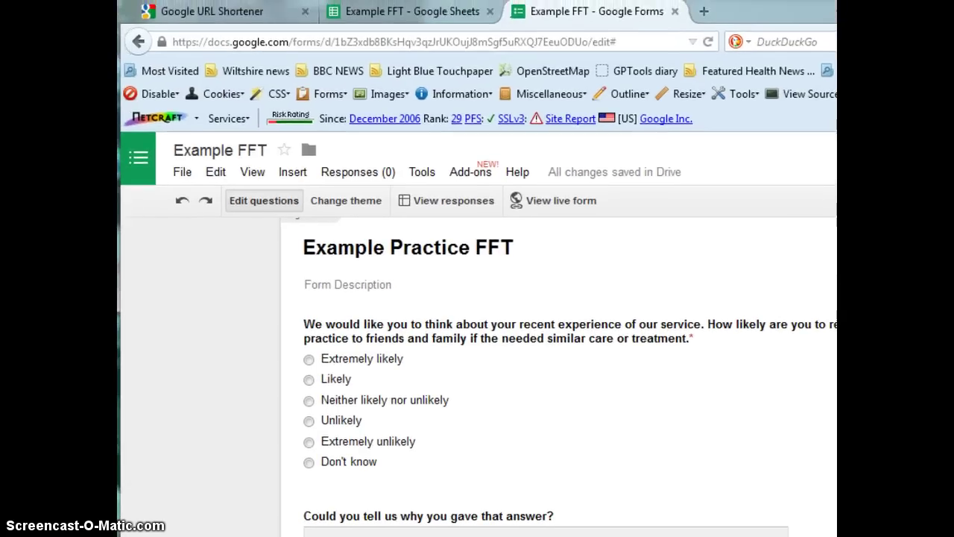
- Switch to Google URL Shortener, shorten the copied form link and copy the resulting short URL
click(257, 13)
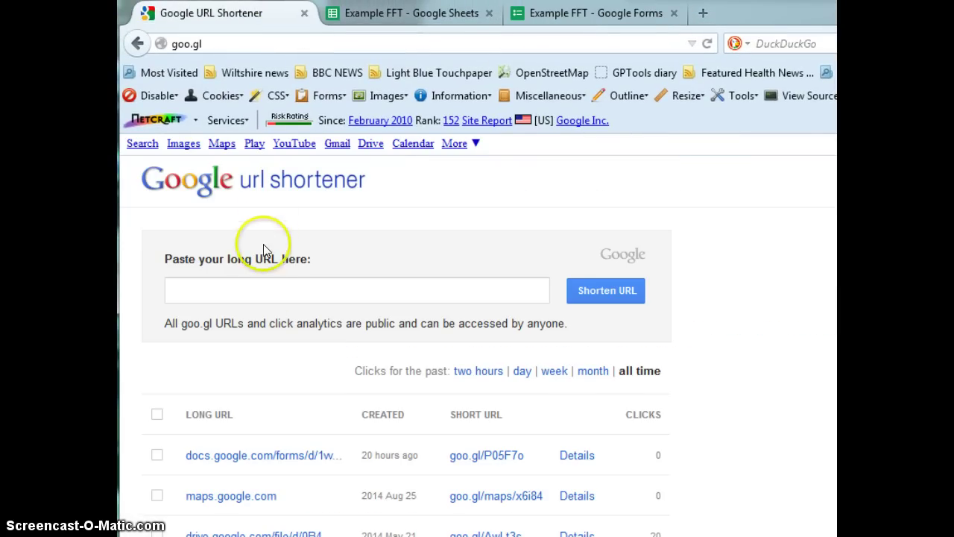
click(260, 295)
key(ctrl+v)
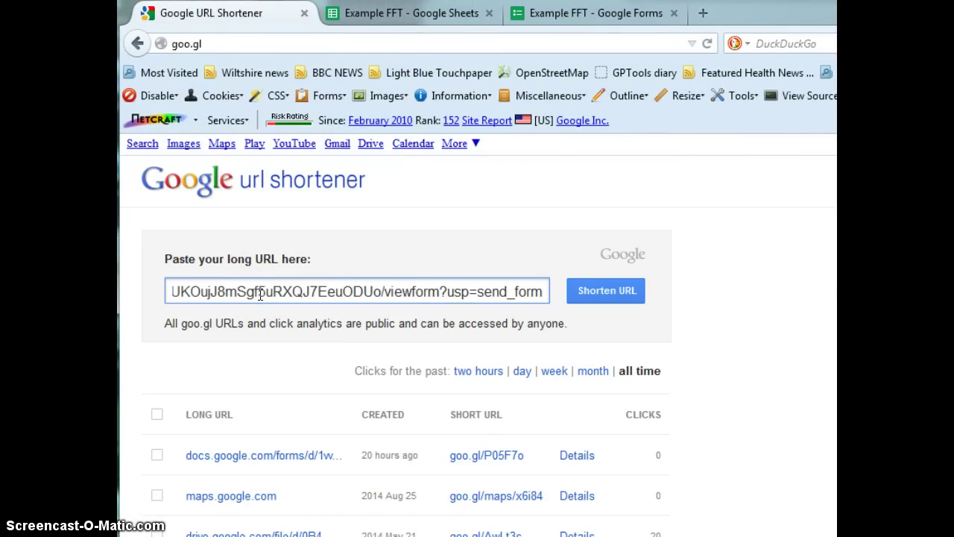
click(586, 290)
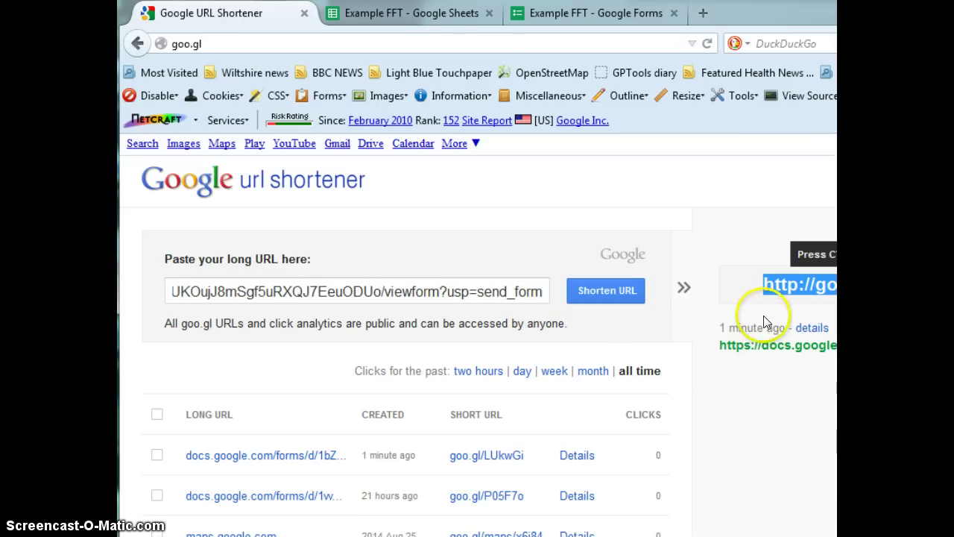
key(ctrl+c)
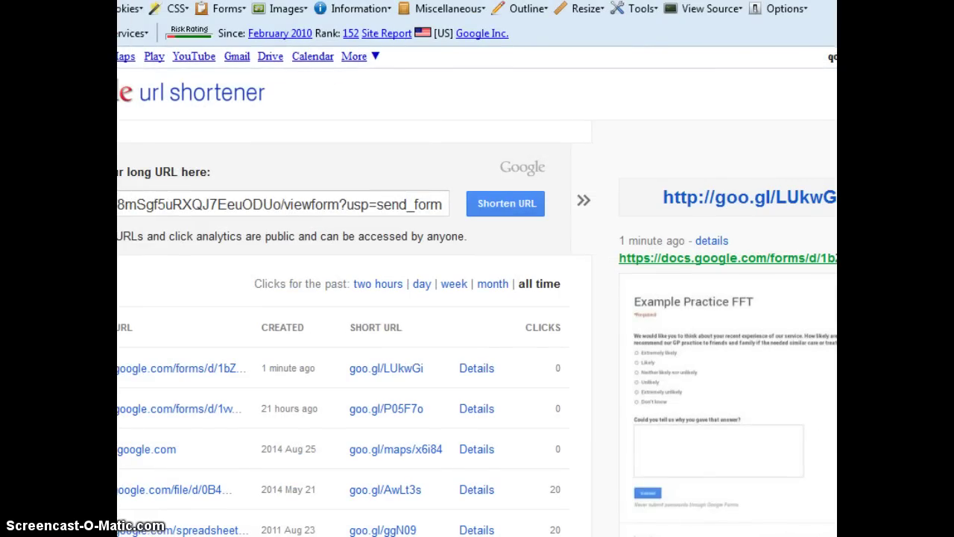
- Switch to the Example FFT spreadsheet, go to the Sheets file list and open the FFT Demo spreadsheet
key(ctrl+Tab)
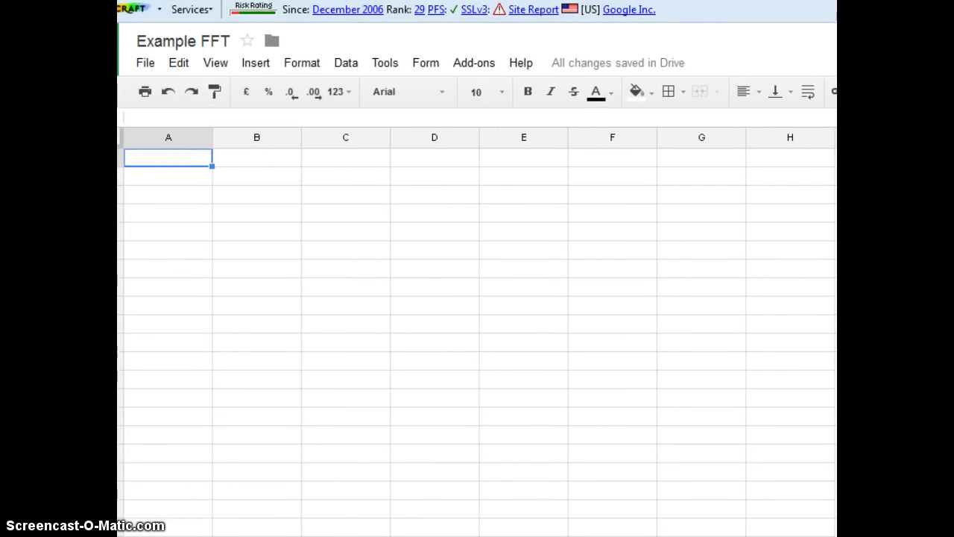
click(127, 59)
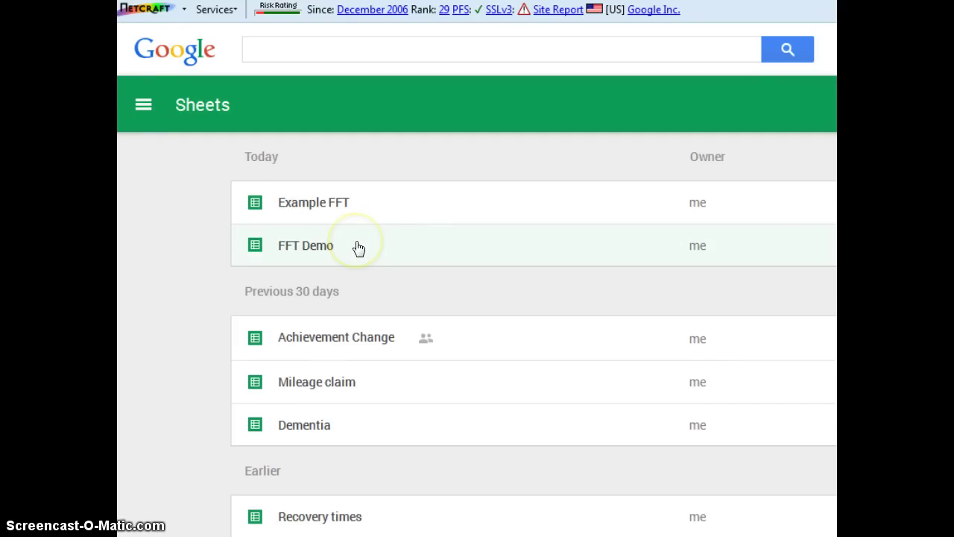
click(315, 247)
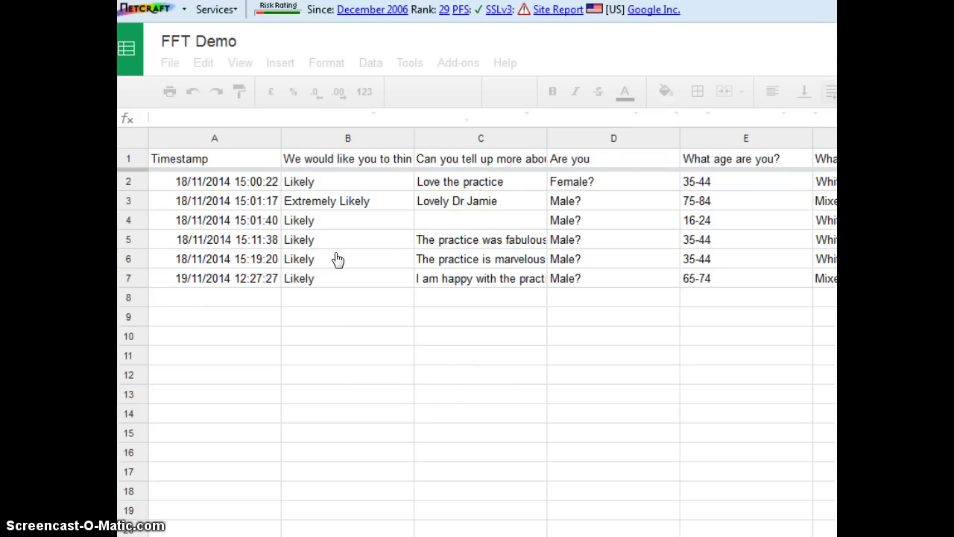
click(446, 407)
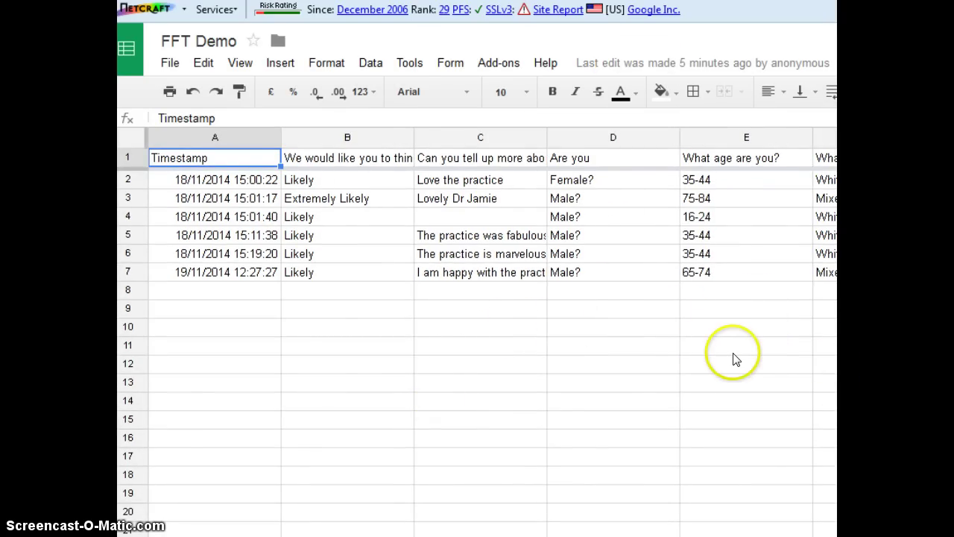
- Show the summary of responses for the FFT Demo form and examine the charts and comments from recommendation through day-to-day activity limits
click(451, 64)
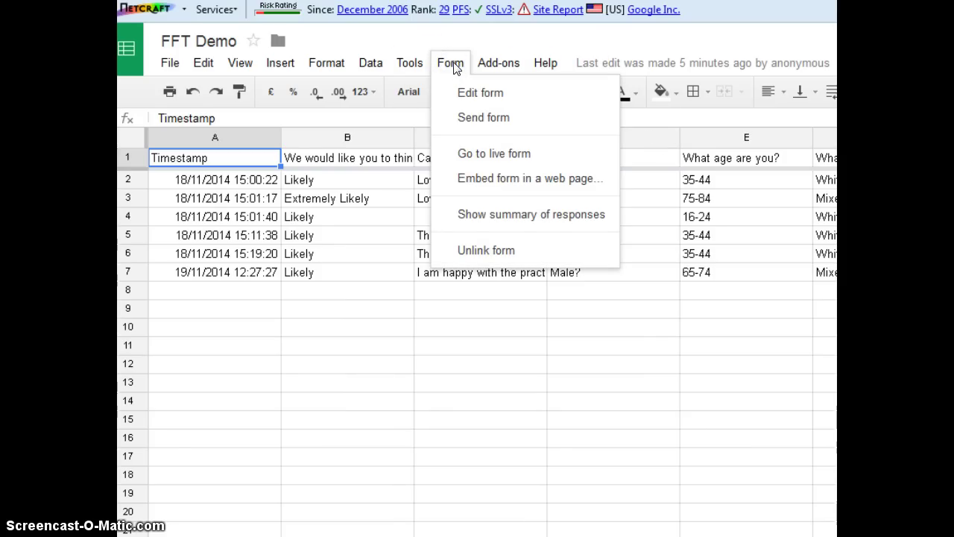
click(493, 216)
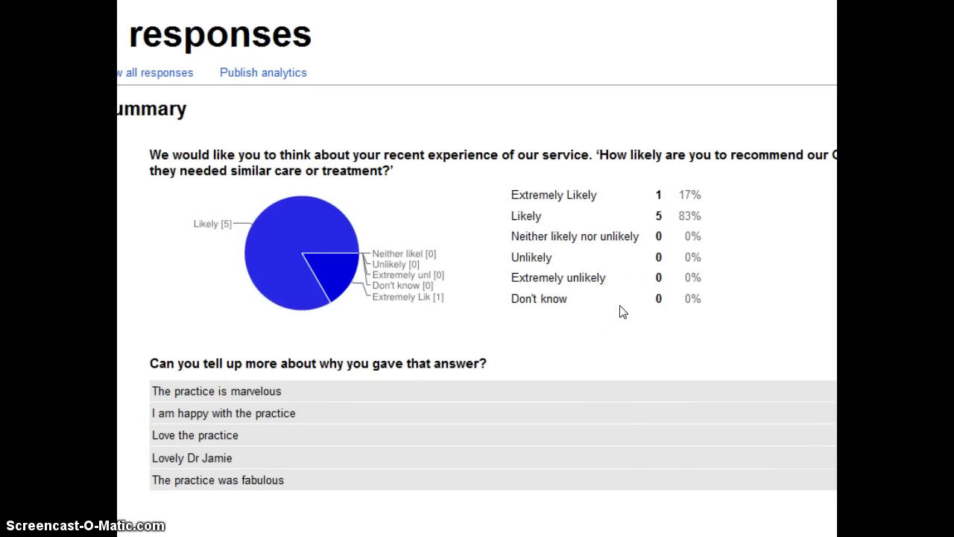
scroll(623, 311, down, 3)
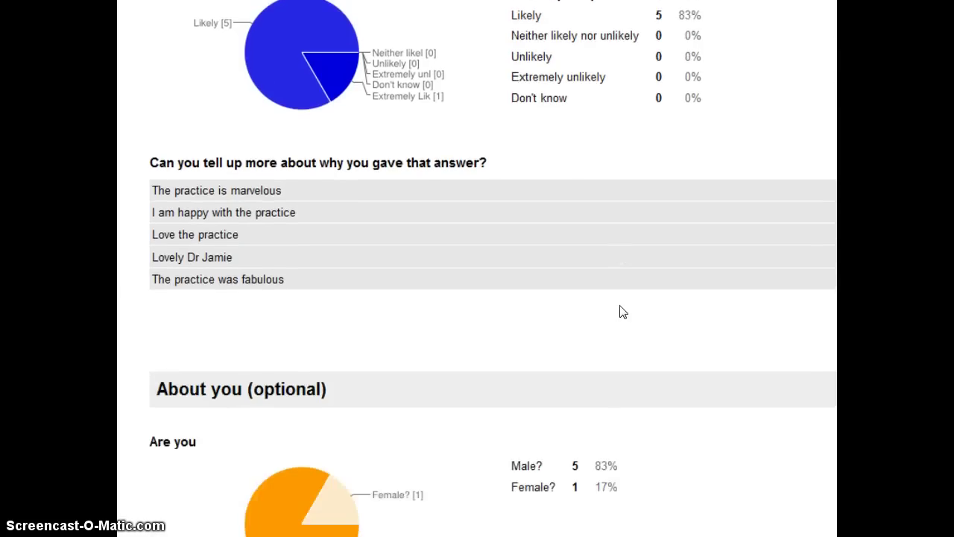
scroll(622, 311, down, 8)
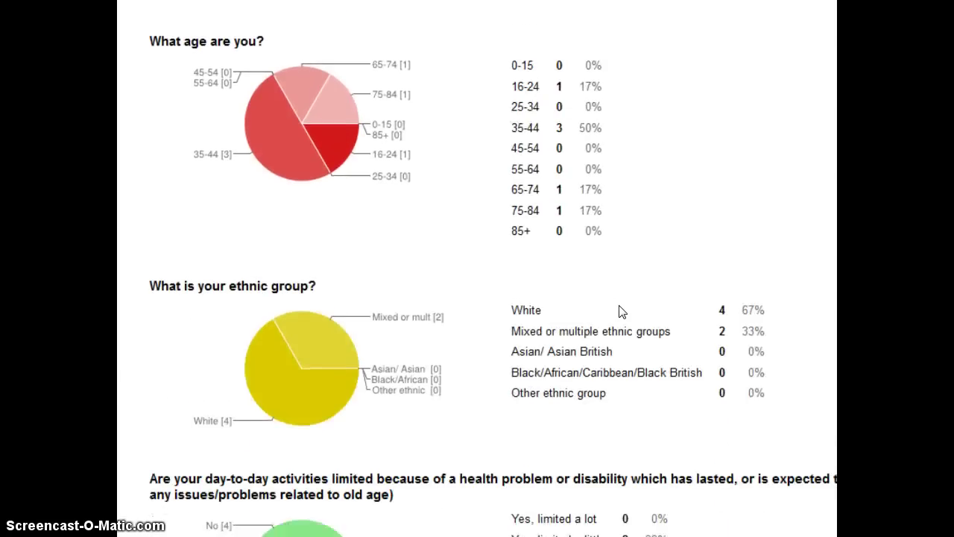
scroll(622, 311, down, 1)
scroll(622, 312, down, 3)
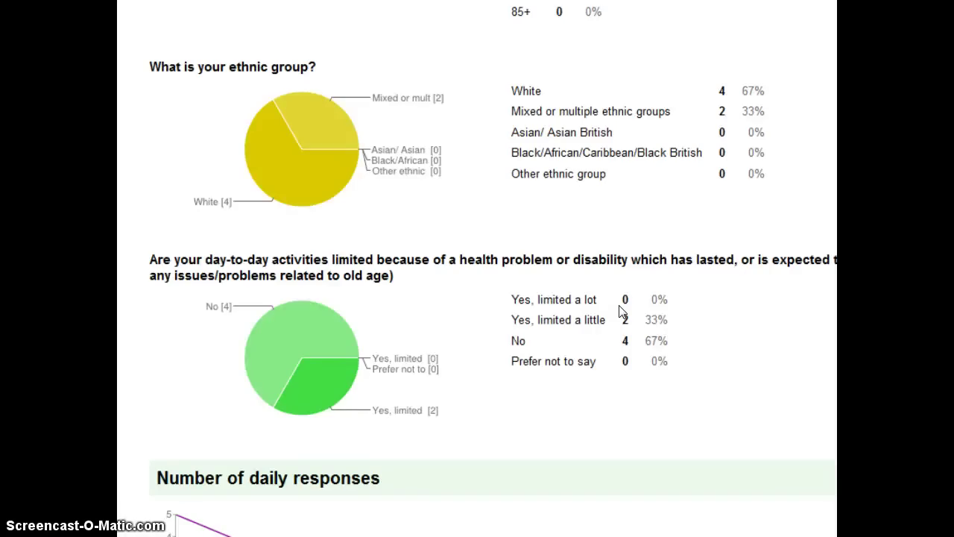
click(449, 372)
click(243, 494)
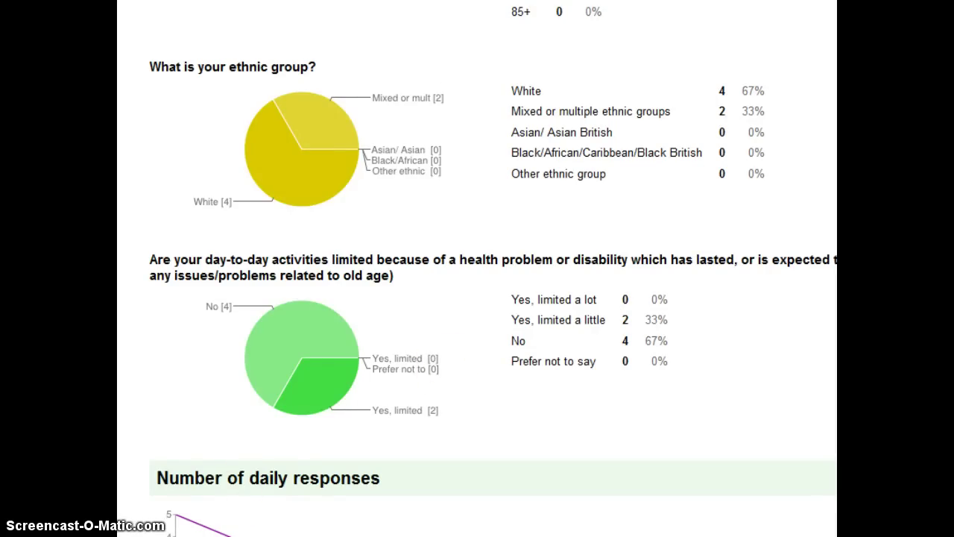